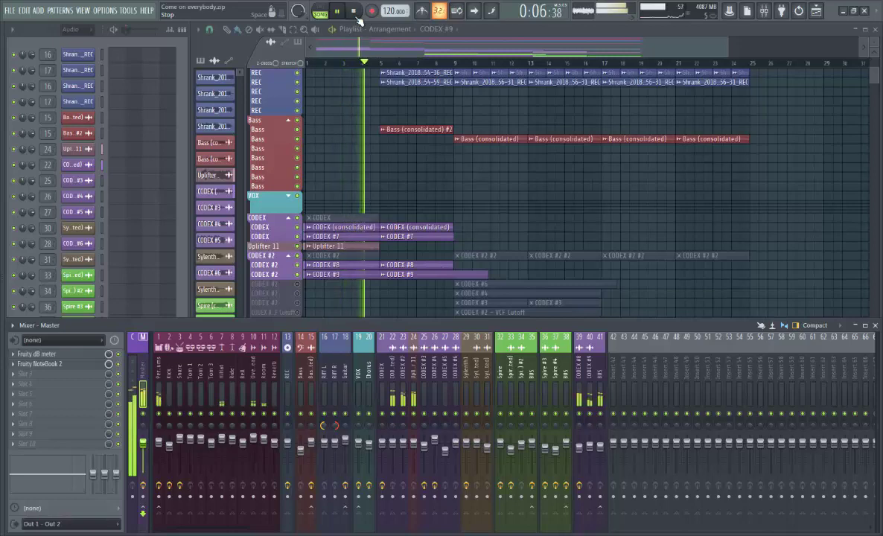
Stop the song, select the CODEX pattern, open its CODEX synth and play the pattern
left_click(356, 13)
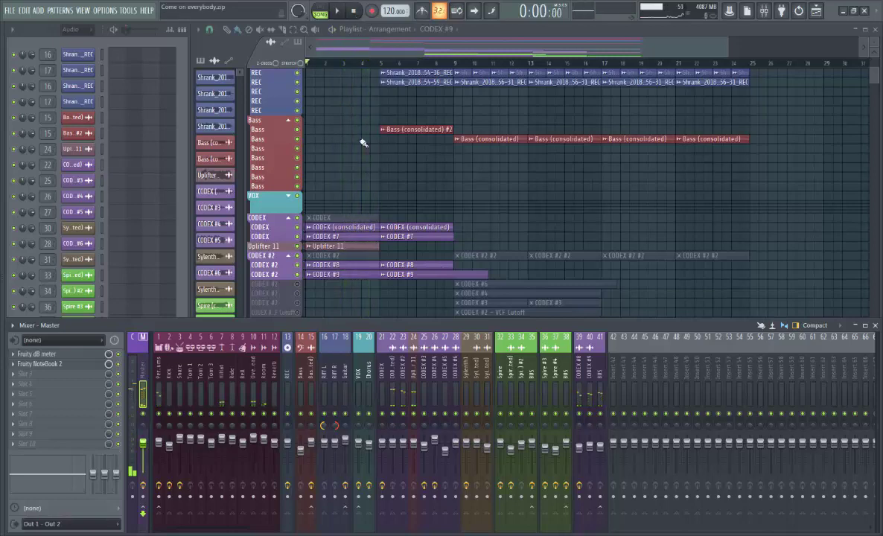
left_click(346, 216)
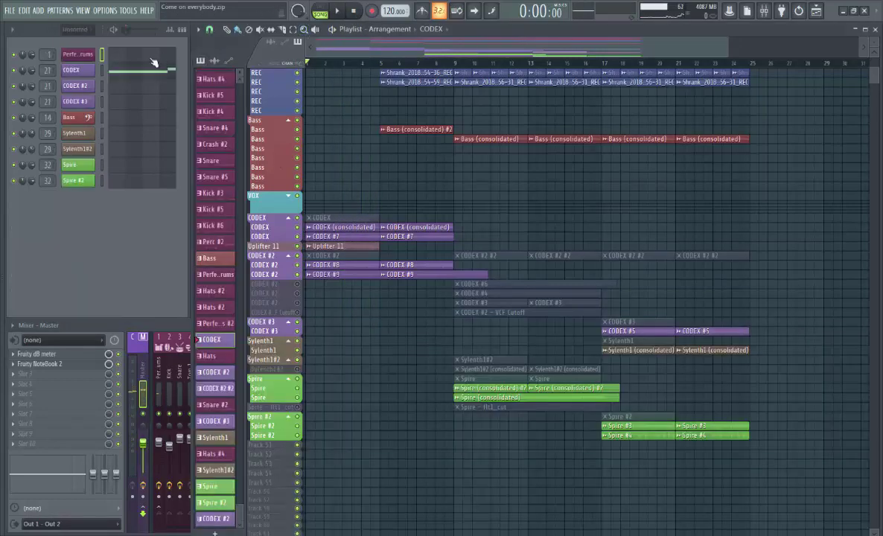
left_click(77, 71)
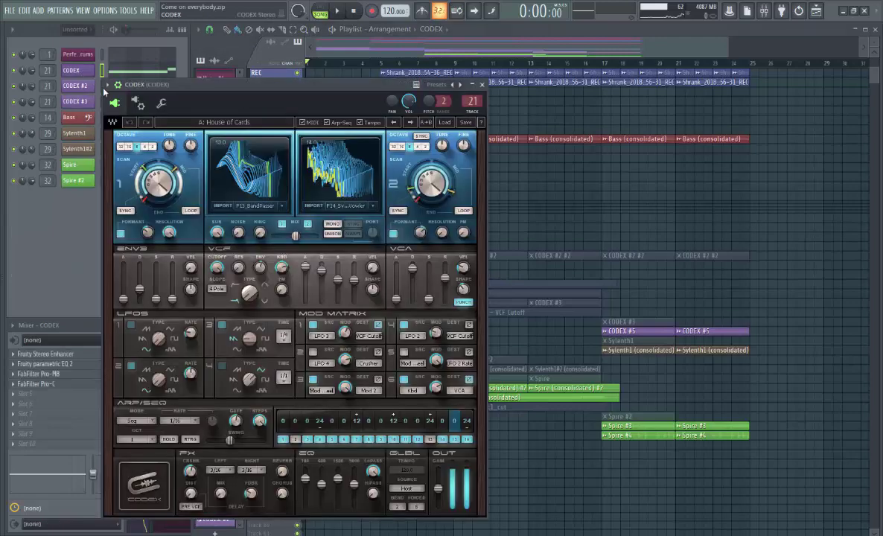
left_click(336, 14)
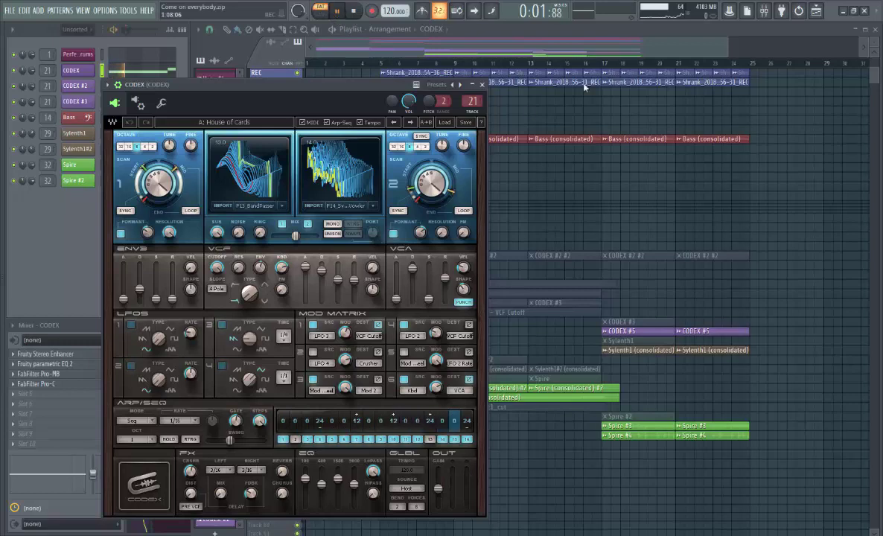
Replay the CODEX pattern with the mixer shown, adjust the synth's oscillator scan speeds, and close the synth
left_click(764, 11)
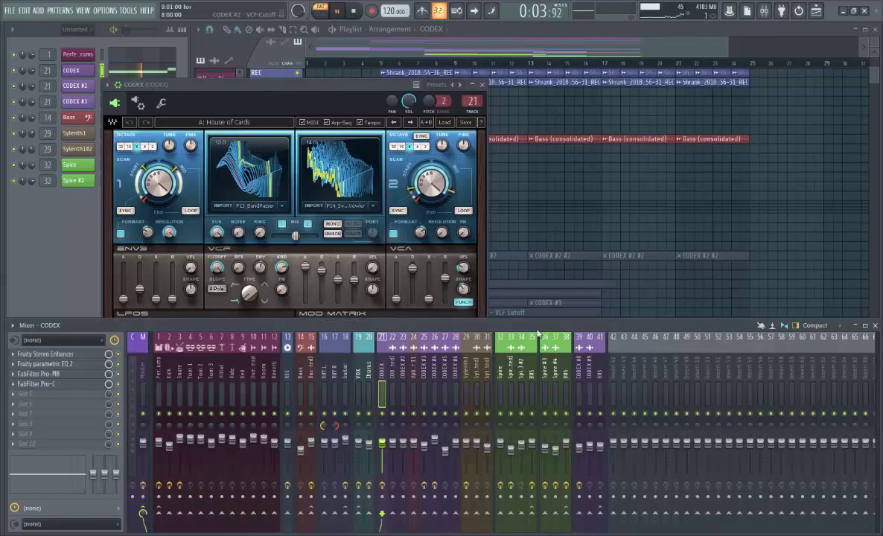
left_click(339, 11)
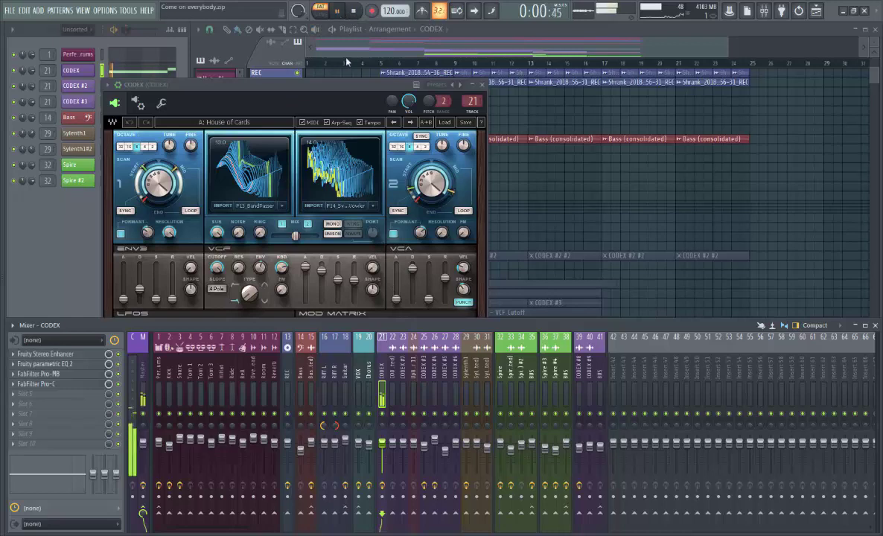
left_click(278, 82)
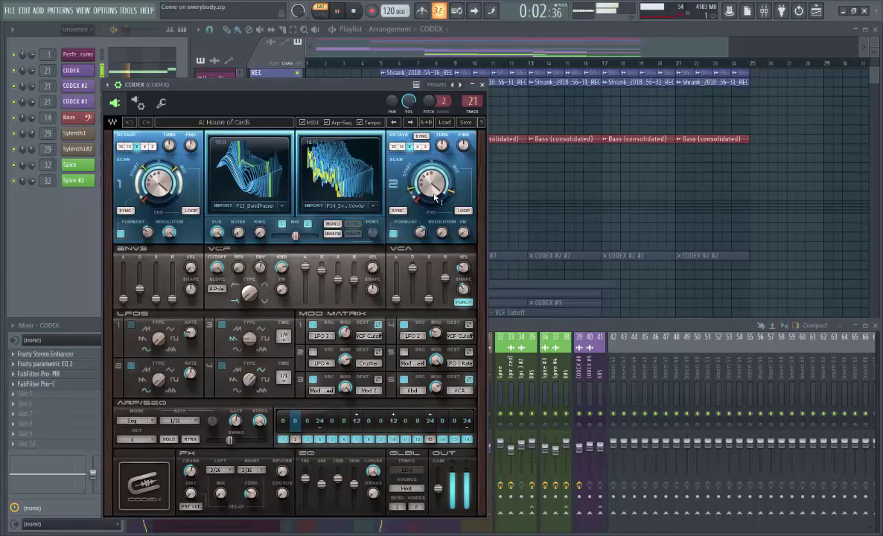
mouse_move(159, 184)
left_mouse_down()
mouse_move(159, 252)
mouse_move(159, 185)
left_mouse_up()
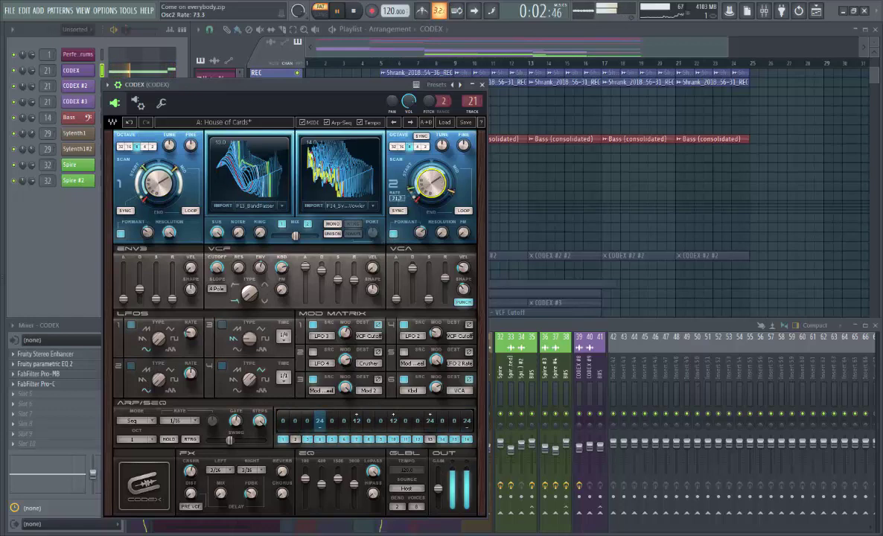
left_click(482, 84)
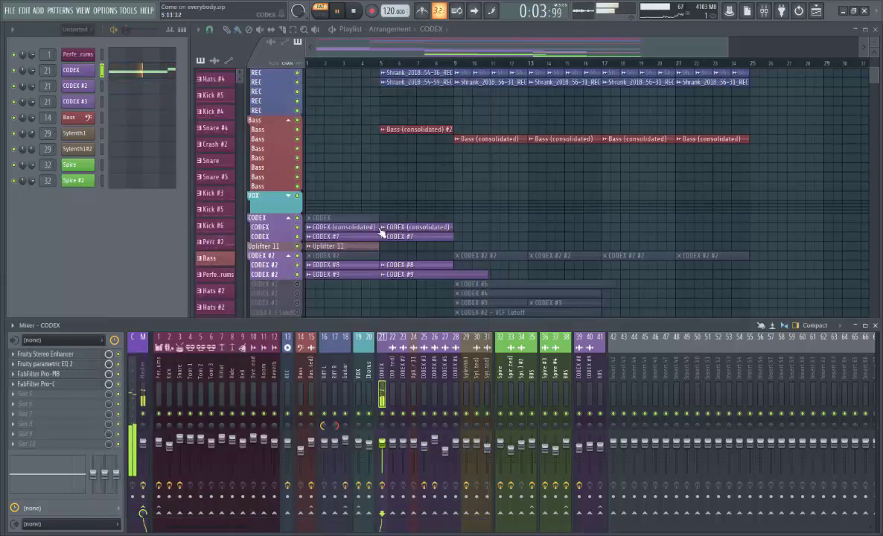
Stop playback, hide the mixer, and open the CODEX (consolidated) audio clip to audition its sample
key("space")
key("F9")
double_click(326, 228)
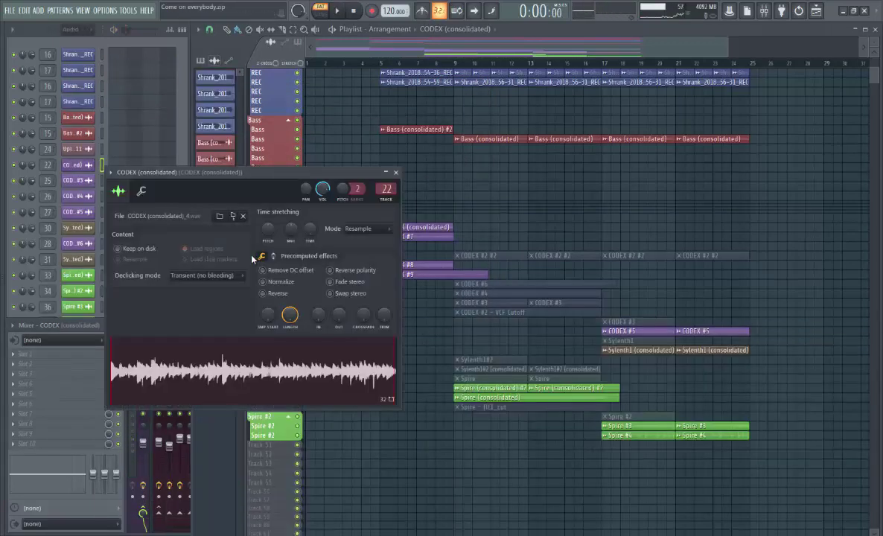
left_click(233, 358)
left_click_drag(237, 172, 554, 189)
Open the CODEX #7 audio clip, audition its waveform, and close its sampler window
double_click(362, 237)
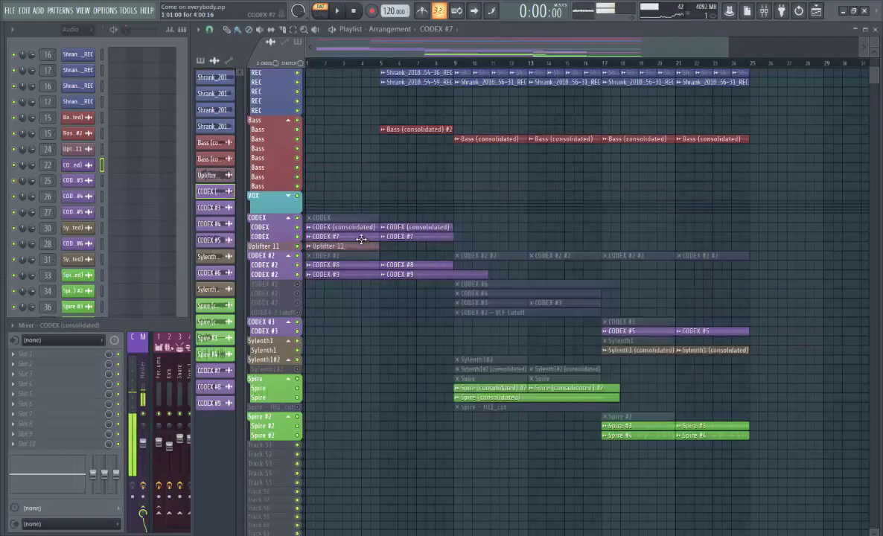
left_click_drag(176, 80, 530, 144)
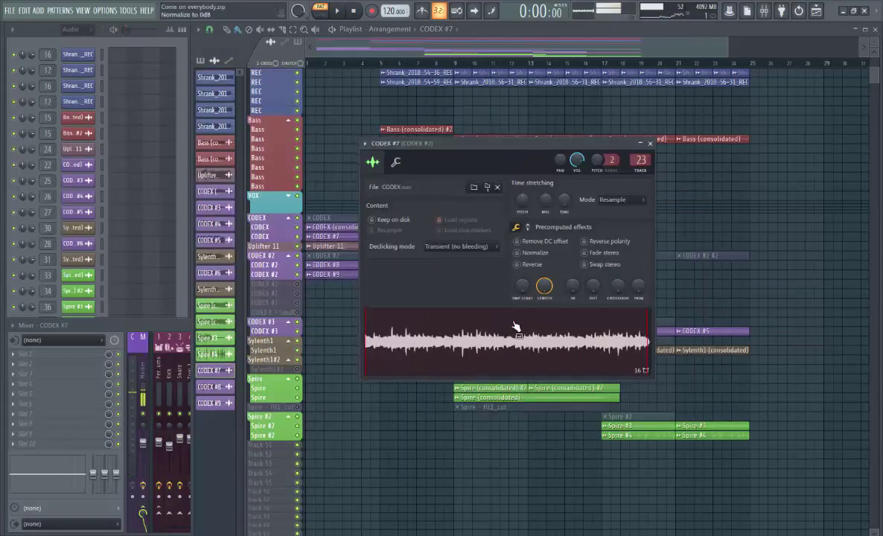
left_click(515, 336)
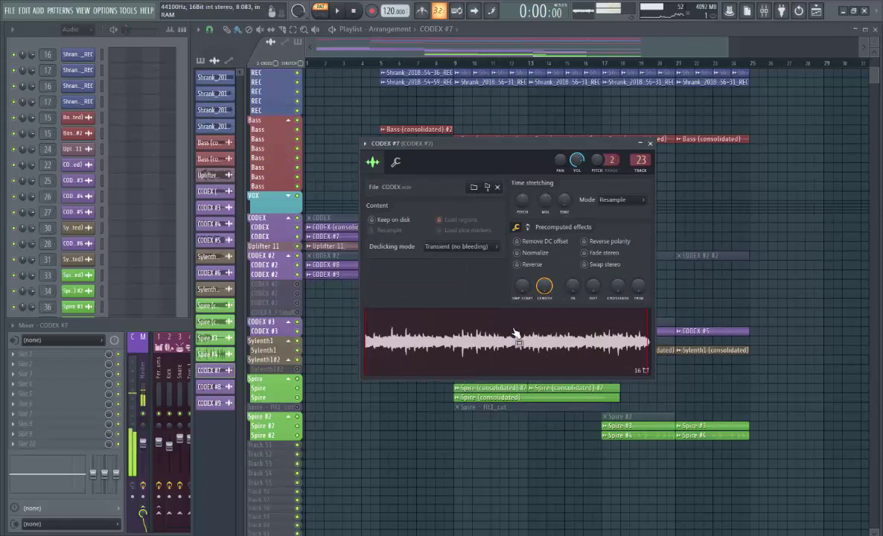
left_click(650, 143)
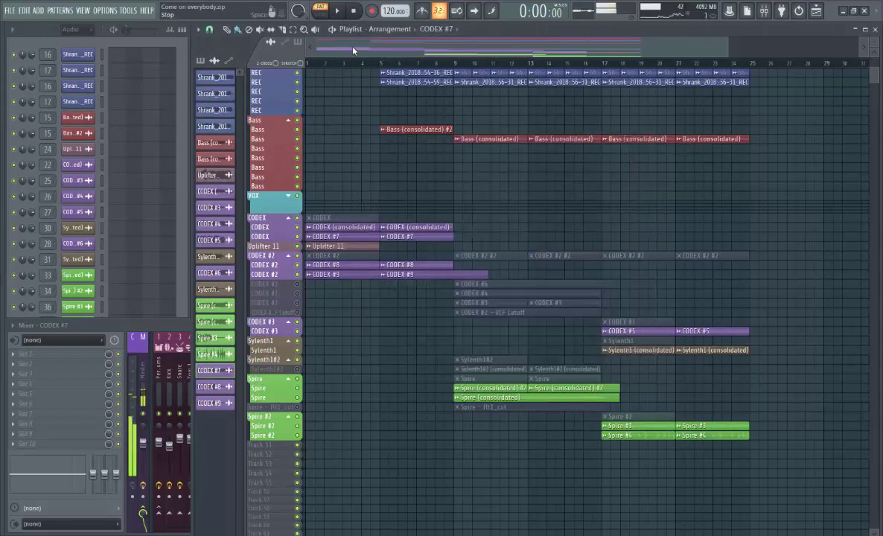
Inspect the CODEX #8 and CODEX #9 audio clips in their sampler windows, then close them
double_click(345, 265)
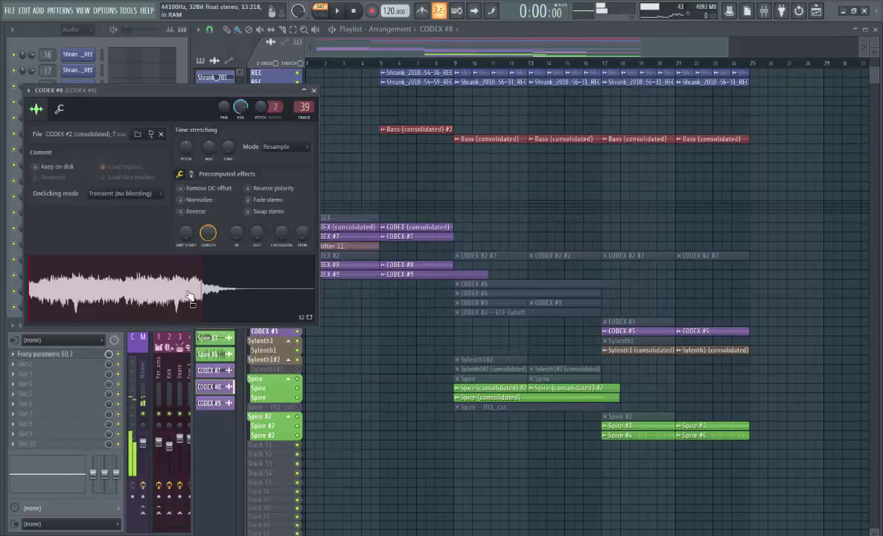
left_click_drag(271, 91, 706, 53)
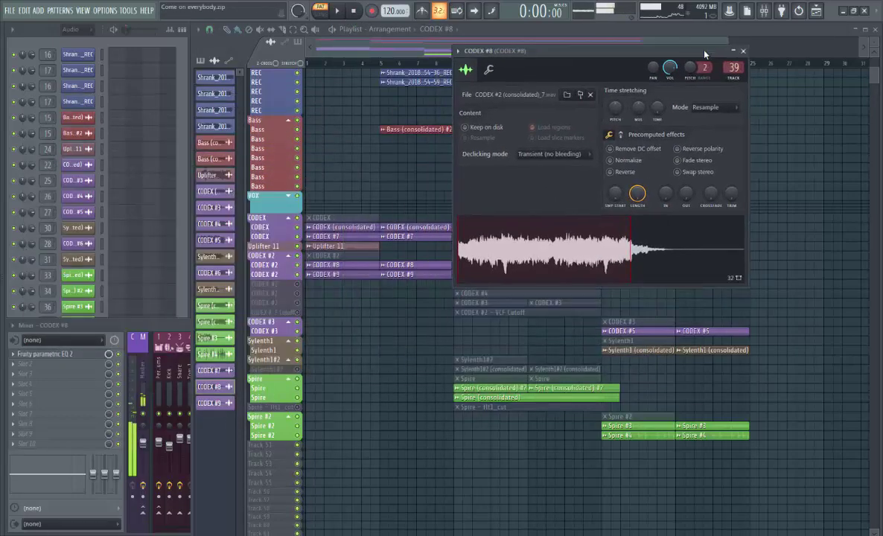
double_click(355, 274)
left_click_drag(216, 104, 414, 95)
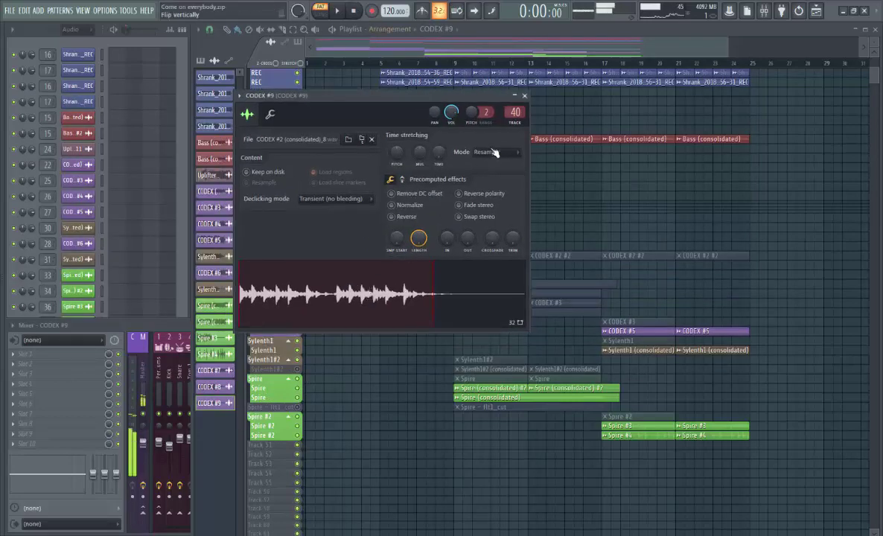
key("Escape")
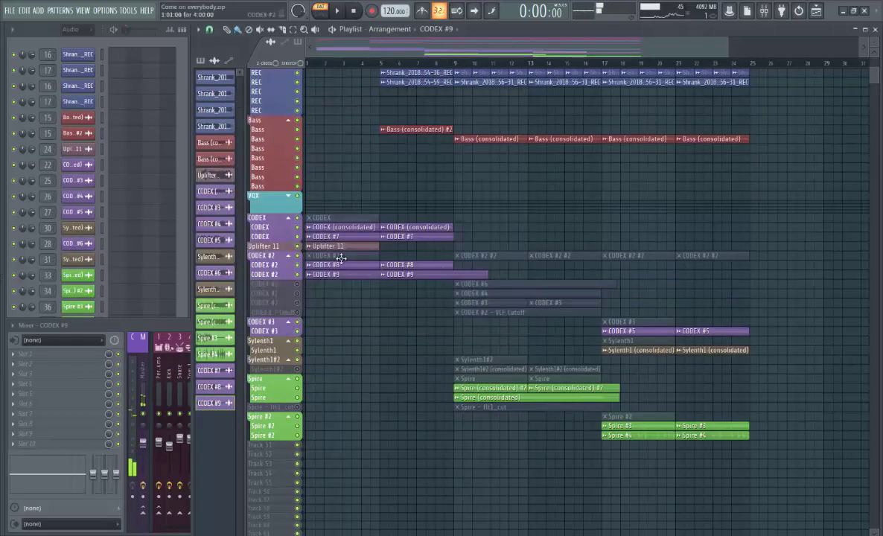
Open the CODEX #2 synth for its pattern, play the pattern and adjust the VCF cutoff
left_click(341, 257)
left_click(84, 88)
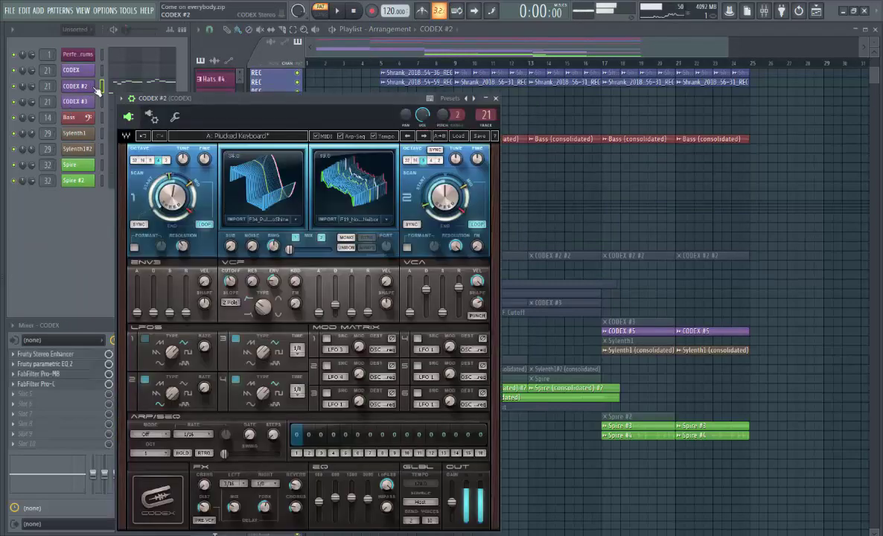
left_click(338, 11)
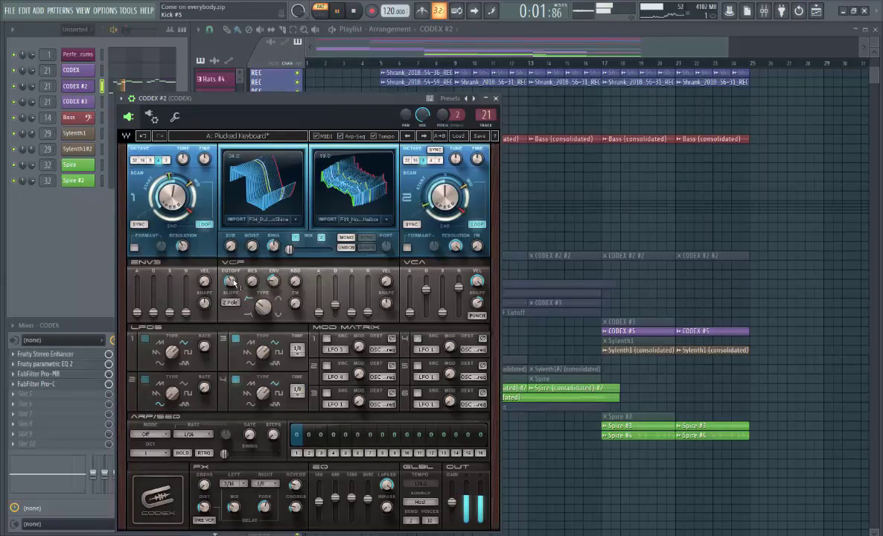
left_click_drag(233, 281, 233, 299)
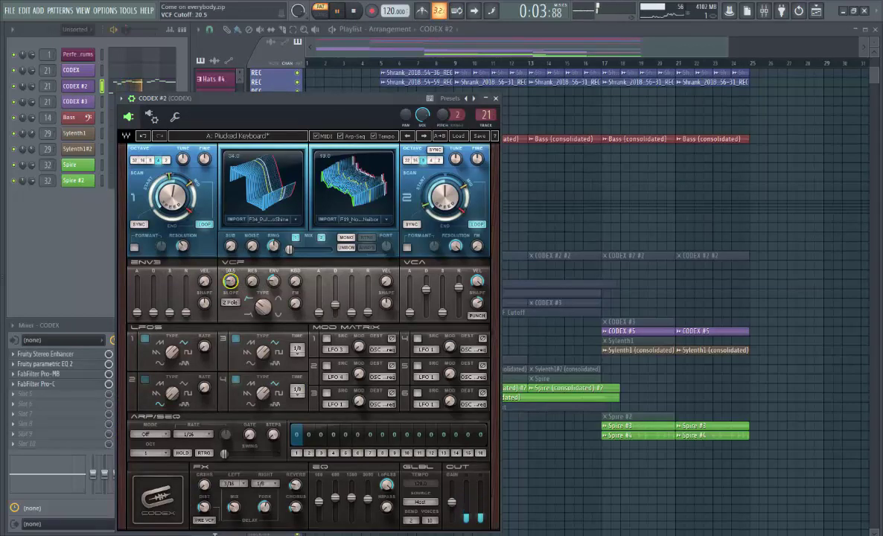
View the CODEX #2 melody in the piano roll, close the piano roll and synth, and stop playback
left_click(165, 86)
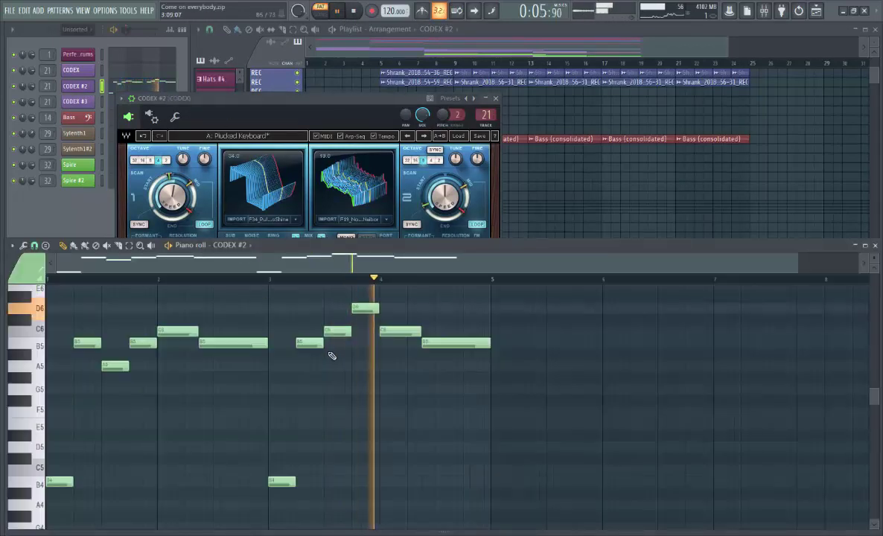
left_click(875, 245)
left_click(497, 99)
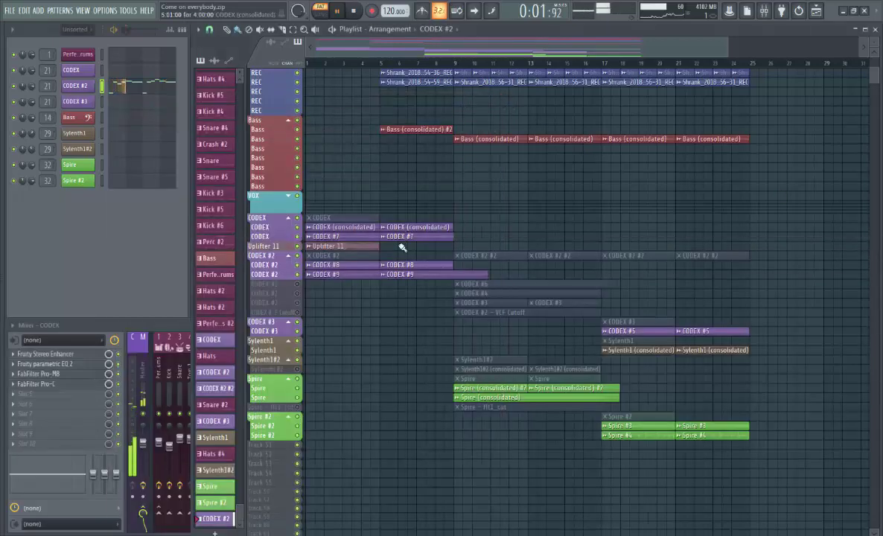
key("space")
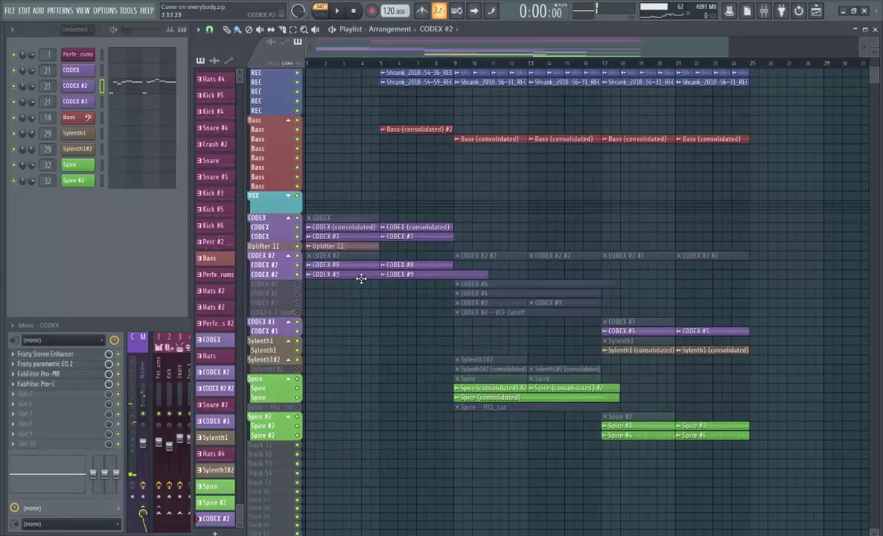
Select and play the Perfect Drums #2 pattern, and open the Perfect Drums instrument on its drum kit view
scroll(361, 279, "up", 4)
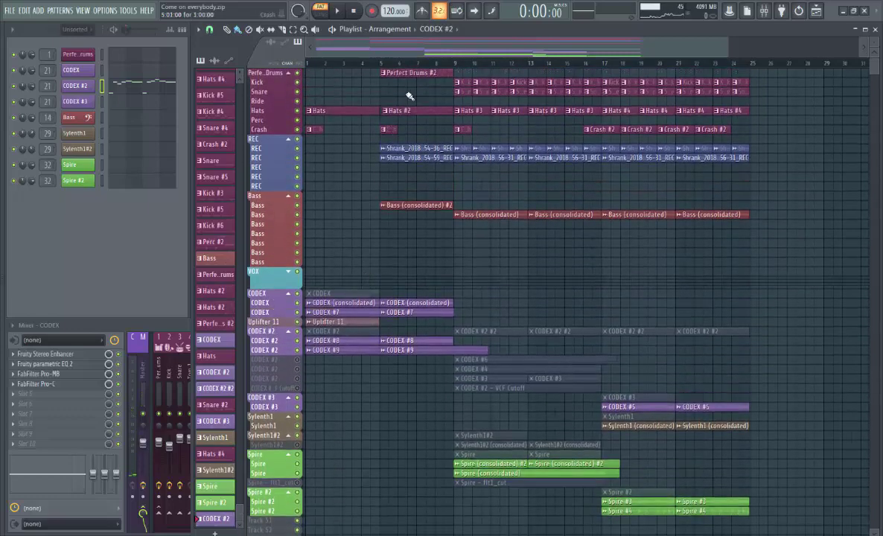
left_click(410, 75)
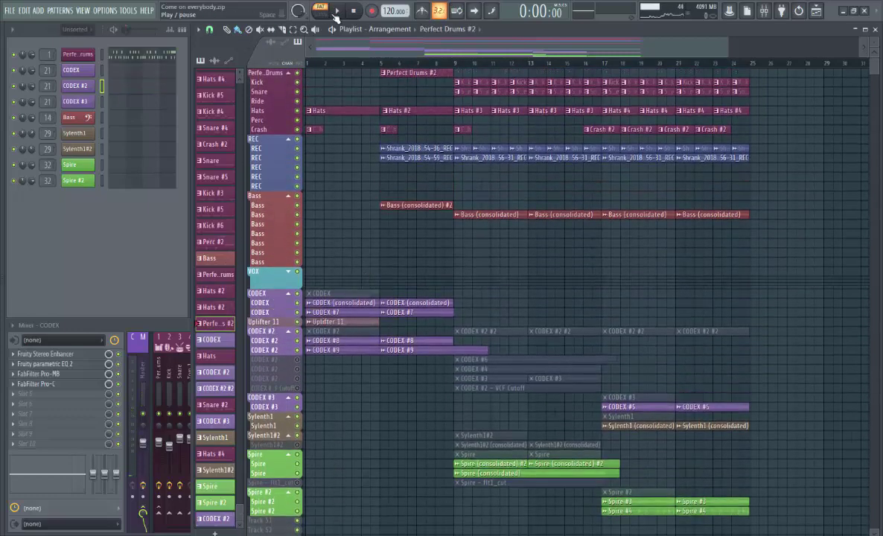
left_click(90, 55)
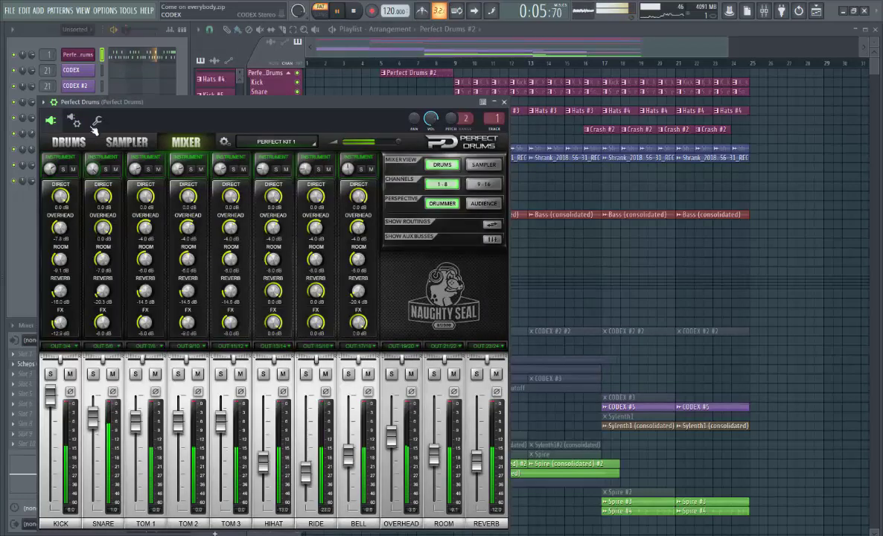
left_click(69, 143)
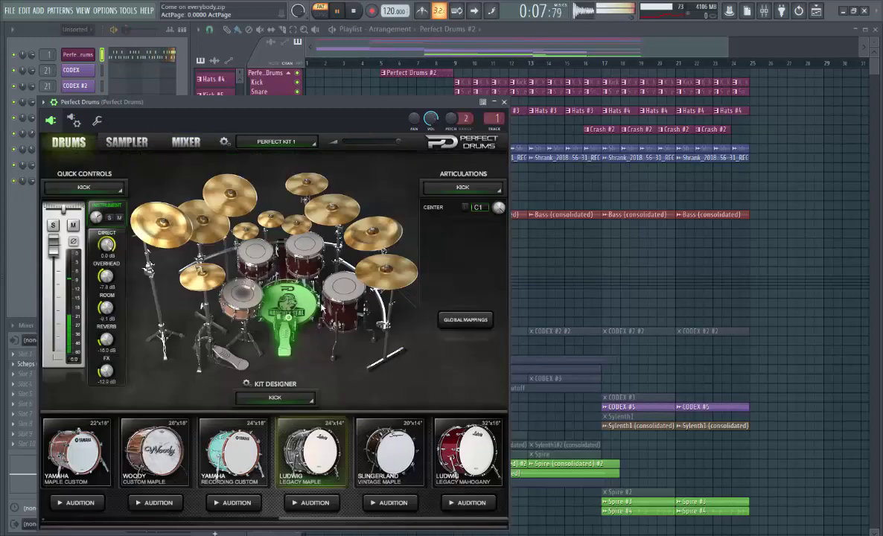
View the Perfect Drums #2 notes in the piano roll, move the drum instrument aside and close it
left_click(133, 55)
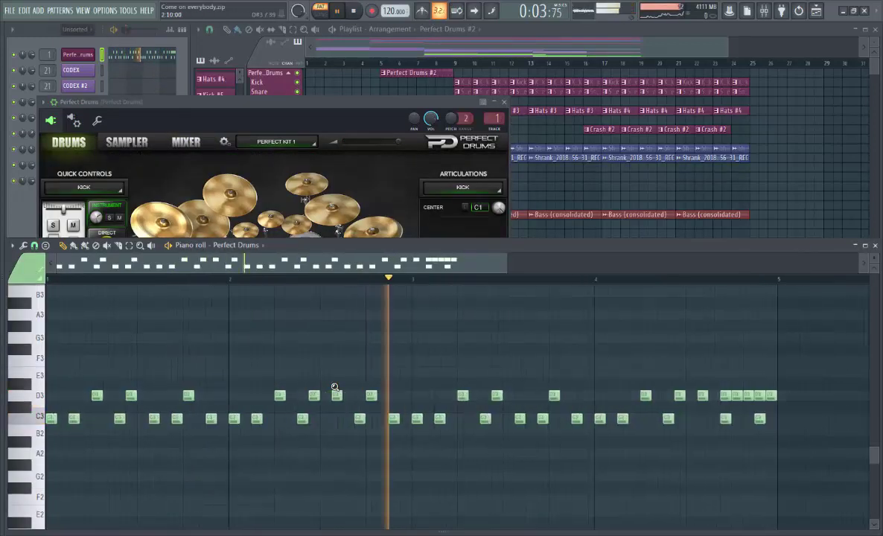
left_click_drag(330, 100, 436, 66)
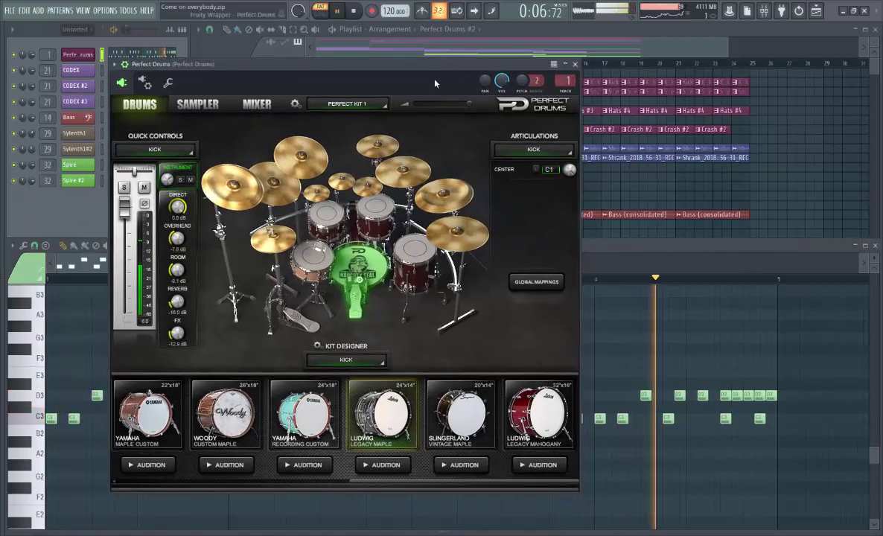
left_click(577, 66)
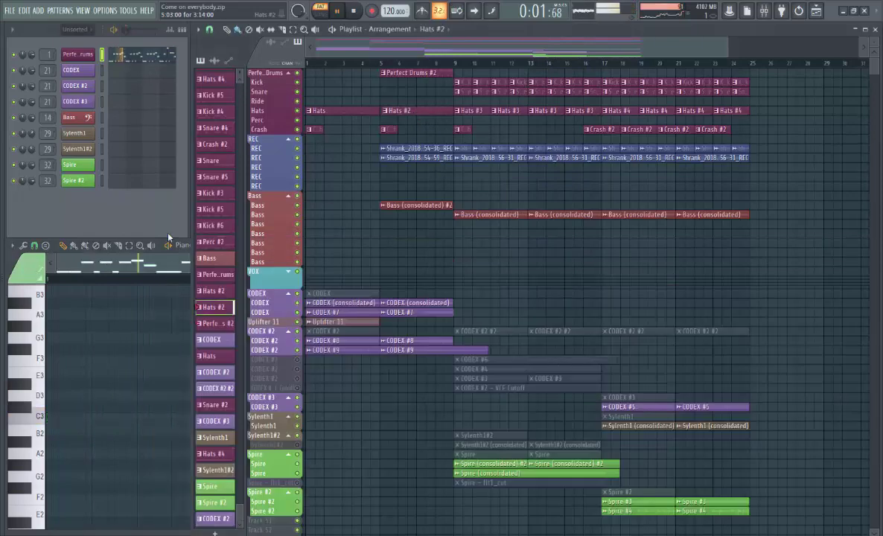
Show the Hats #2 notes in the piano roll, reopen Perfect Drums, stop playback and audition the kick drum
key("F7")
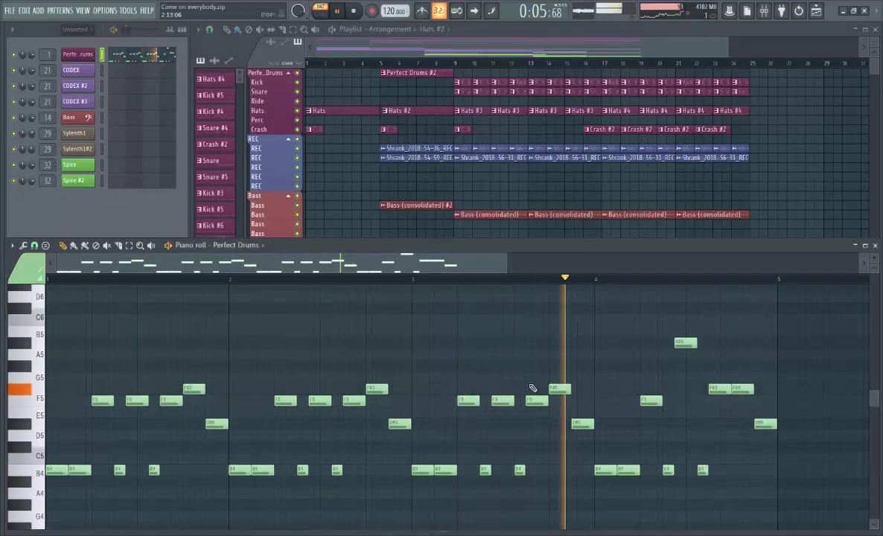
left_click(86, 55)
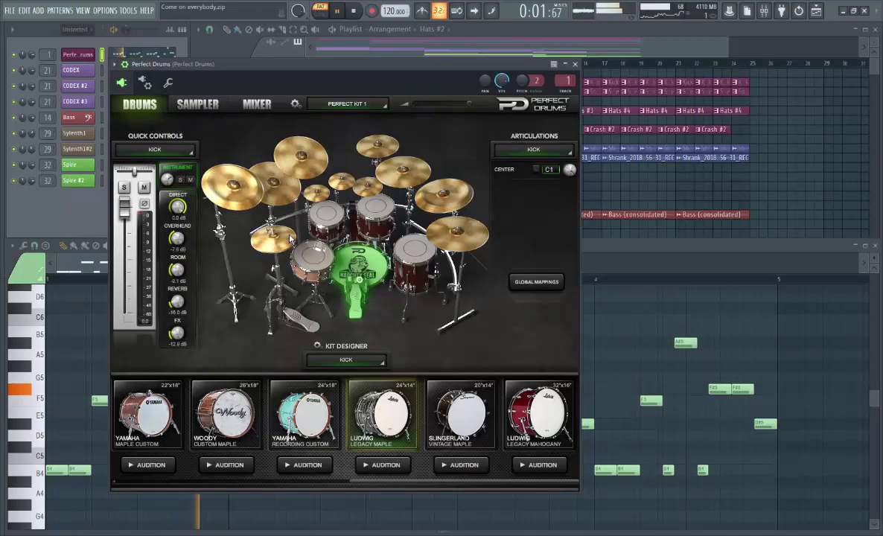
key("space")
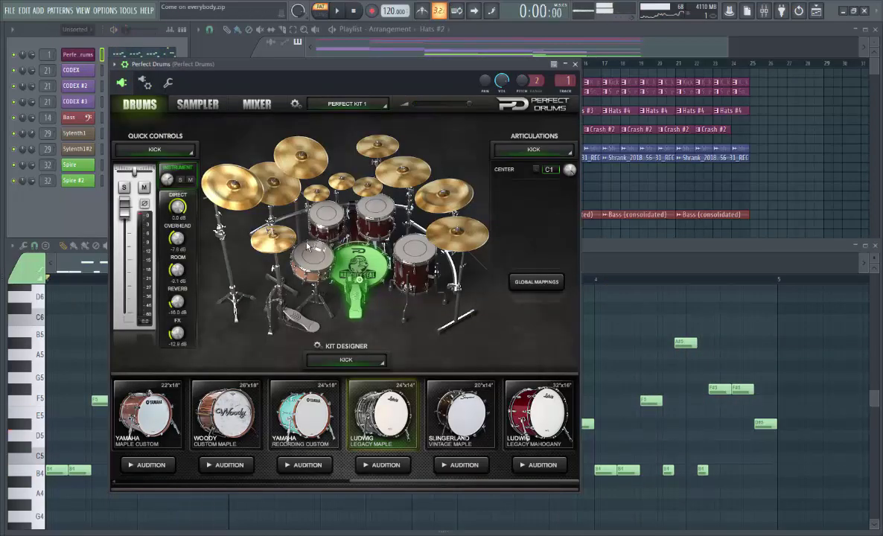
left_click(364, 280)
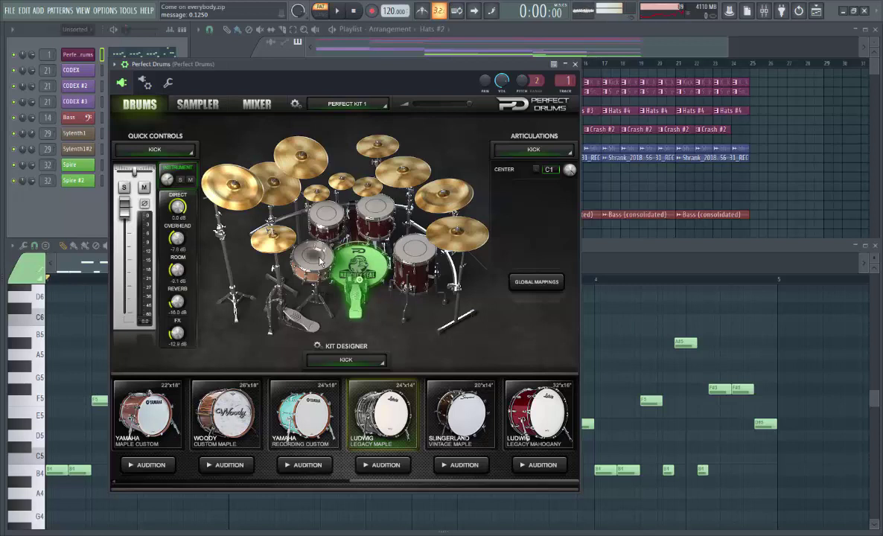
Audition the hi-hat and a rack tom in the drum kit, and close Perfect Drums and the piano roll
left_click(284, 241)
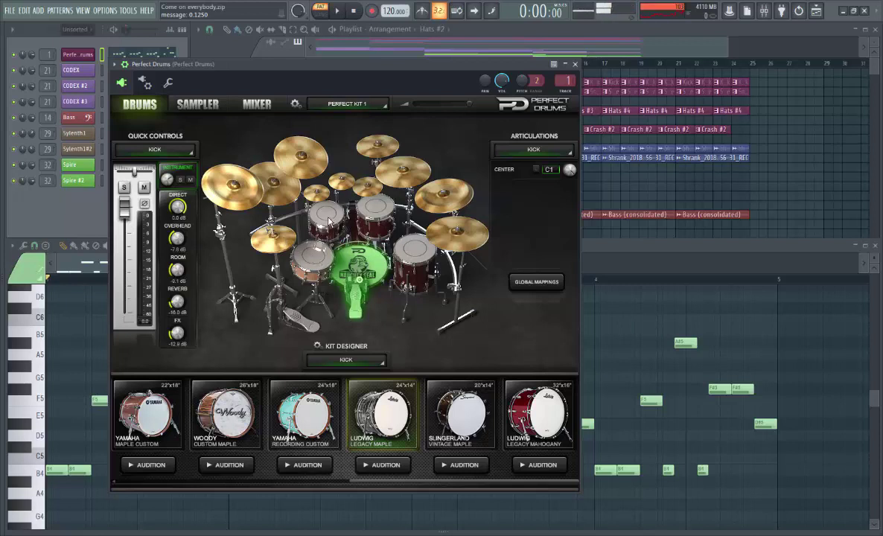
left_click(370, 216)
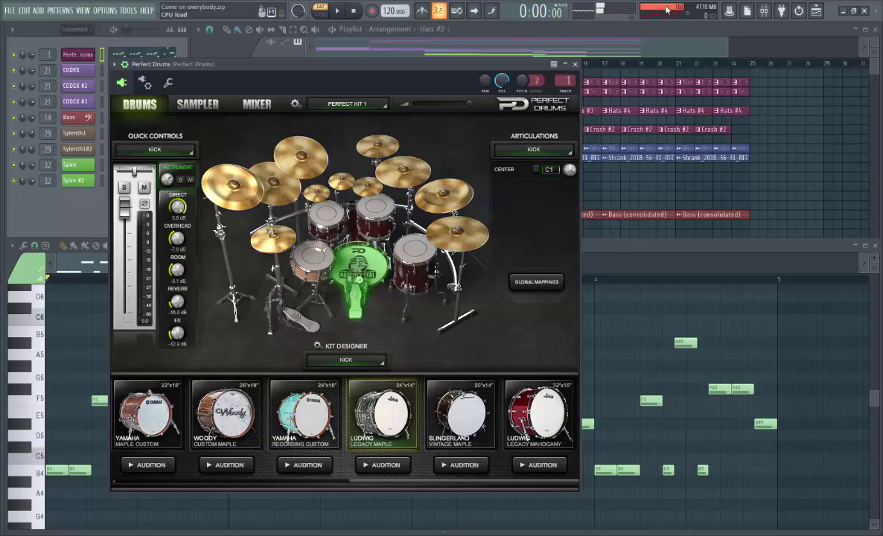
left_click(577, 64)
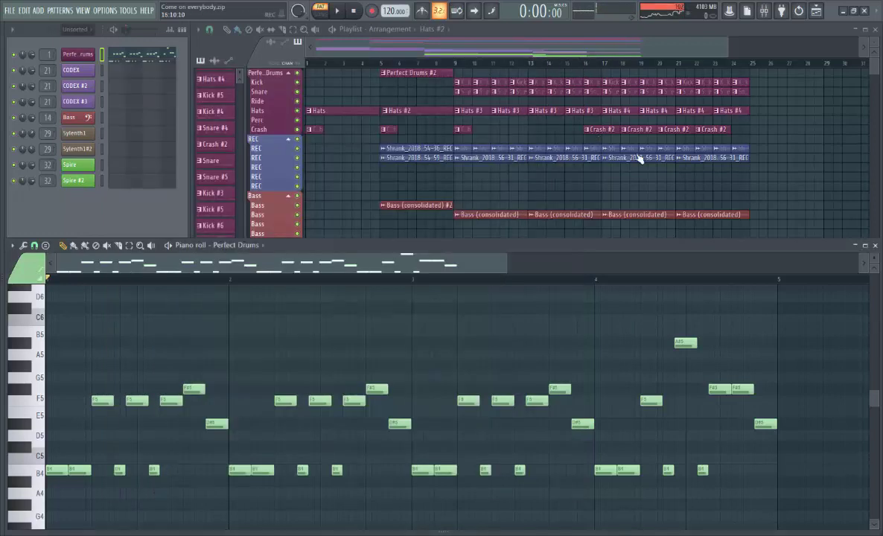
left_click(877, 246)
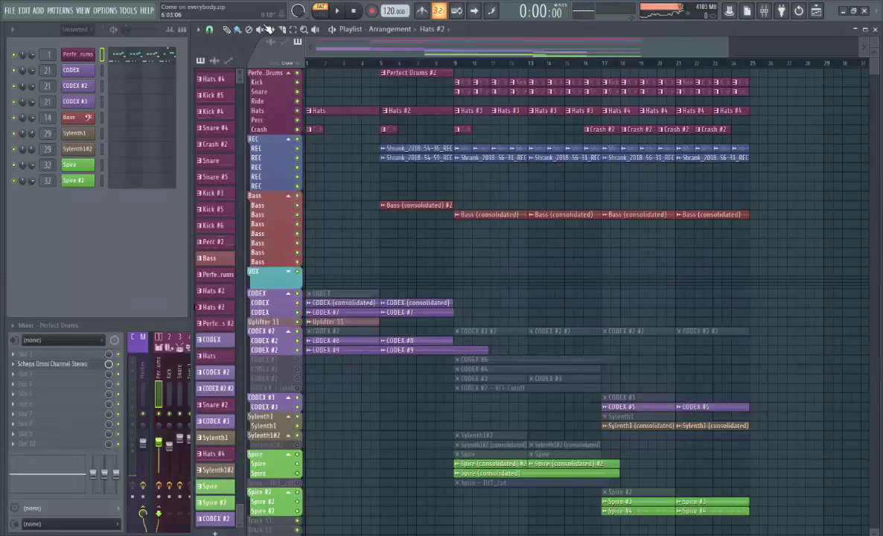
Run the macro that switches smart disable for all plugins
left_click(127, 11)
mouse_move(180, 45)
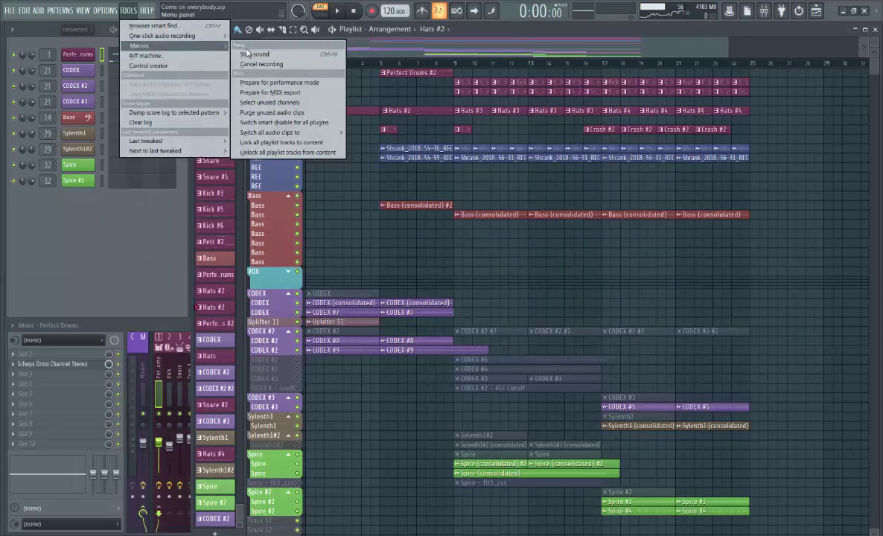
left_click(290, 110)
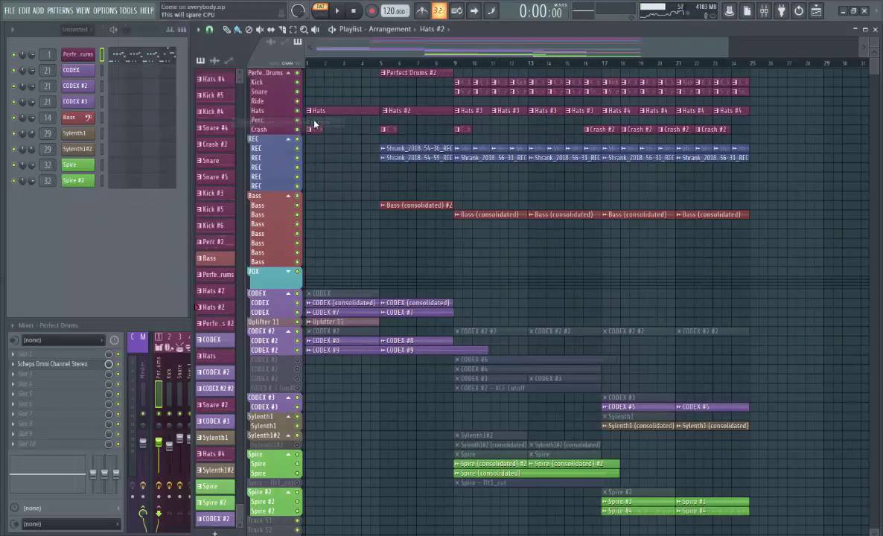
Reopen the Perfect Drums instrument, audition its kick drum and close the instrument
left_click(77, 57)
left_click(352, 268)
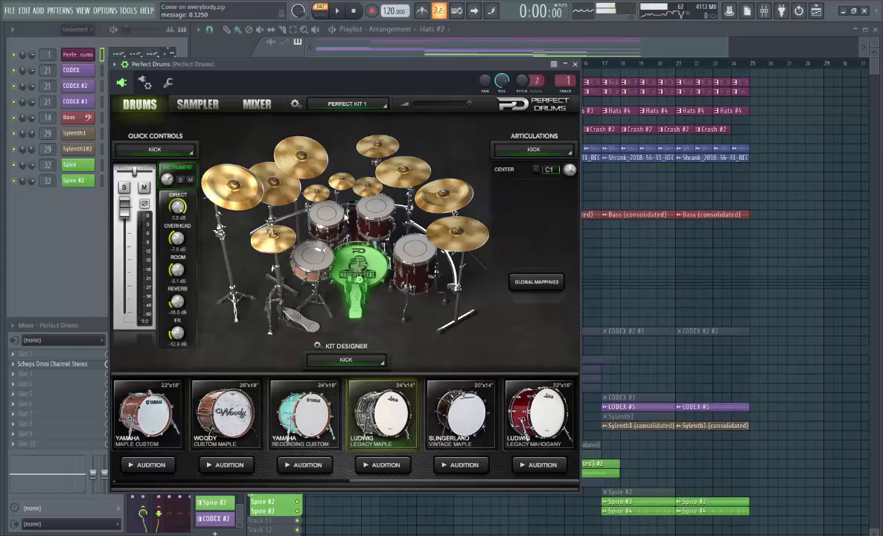
left_click(576, 66)
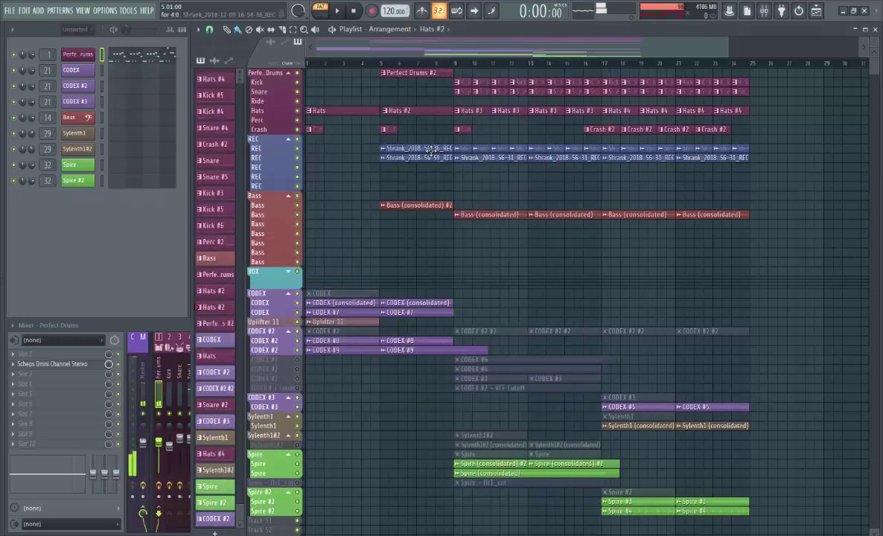
Play the Riff L recording at bar 5 soloed and view its audio clip settings, moving the window aside
left_click(388, 153)
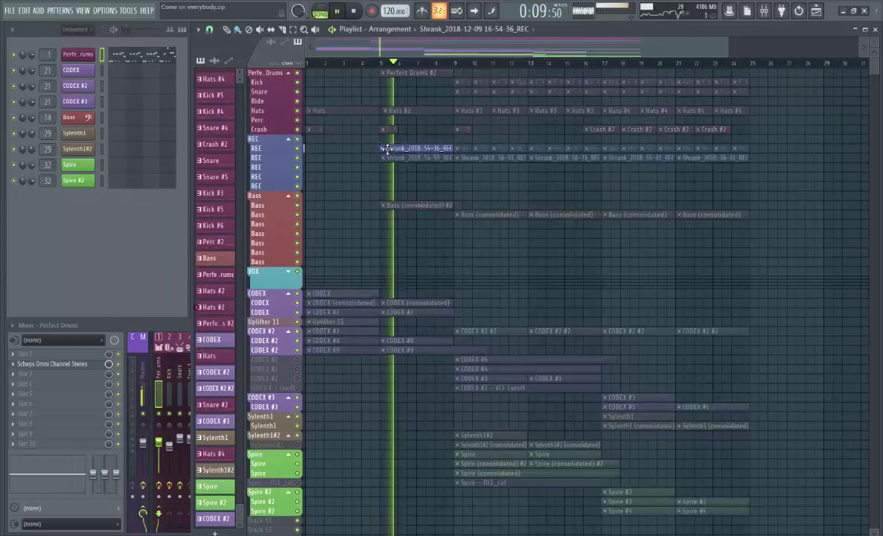
double_click(388, 157)
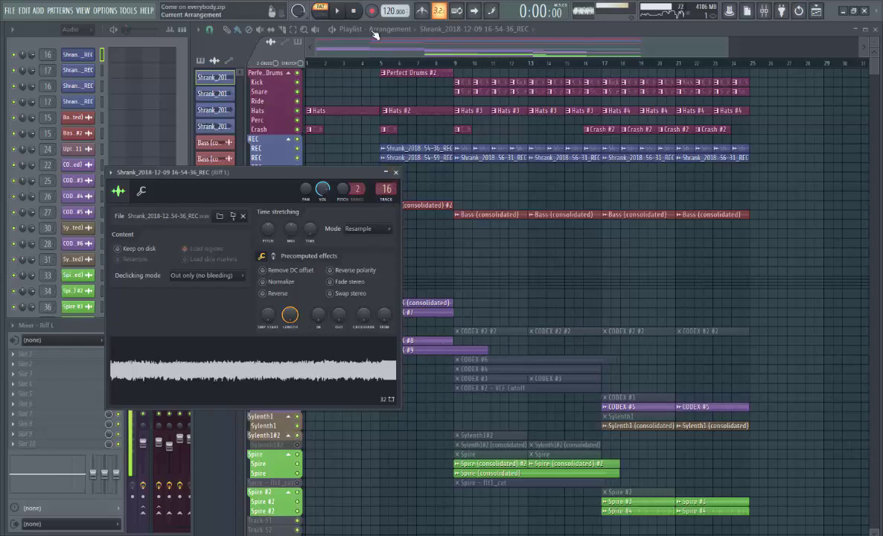
left_click_drag(339, 171, 278, 95)
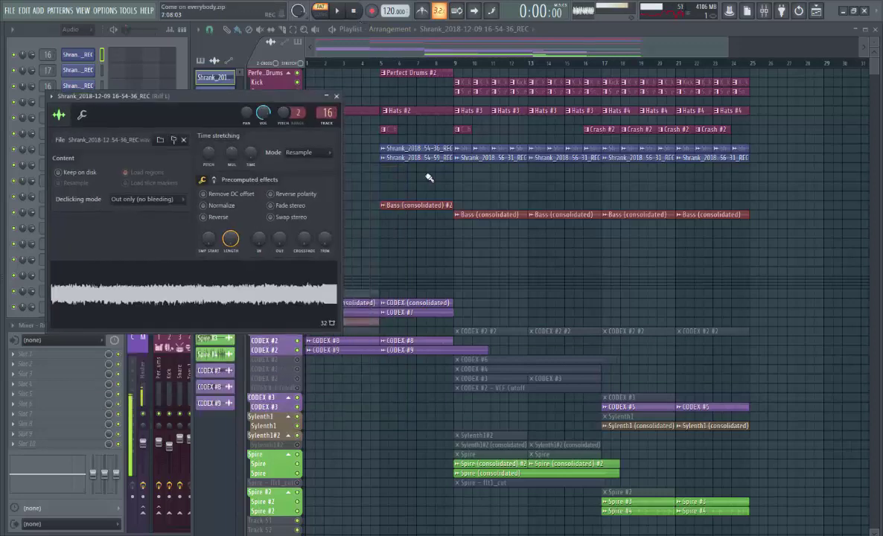
View the audio clip settings of the Riff R recording and the Bass (consolidated) #2 clip, closing both
double_click(399, 160)
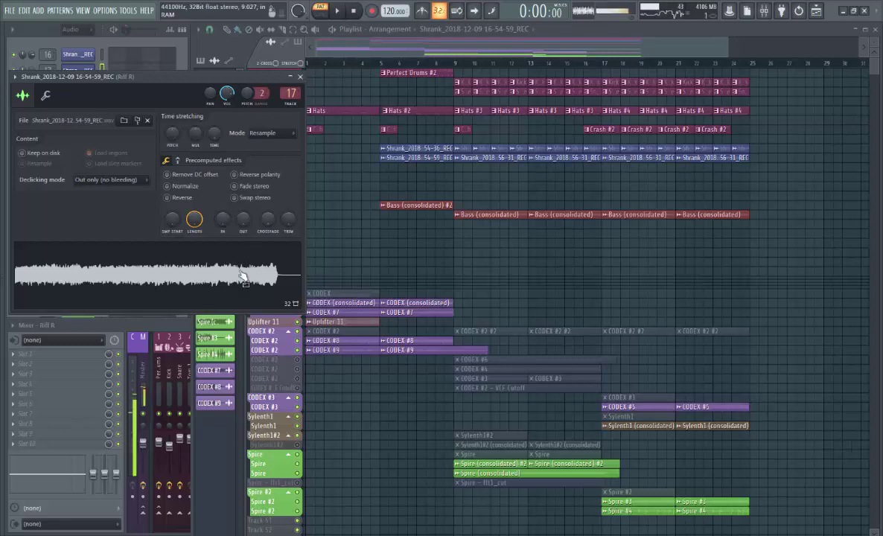
left_click(301, 77)
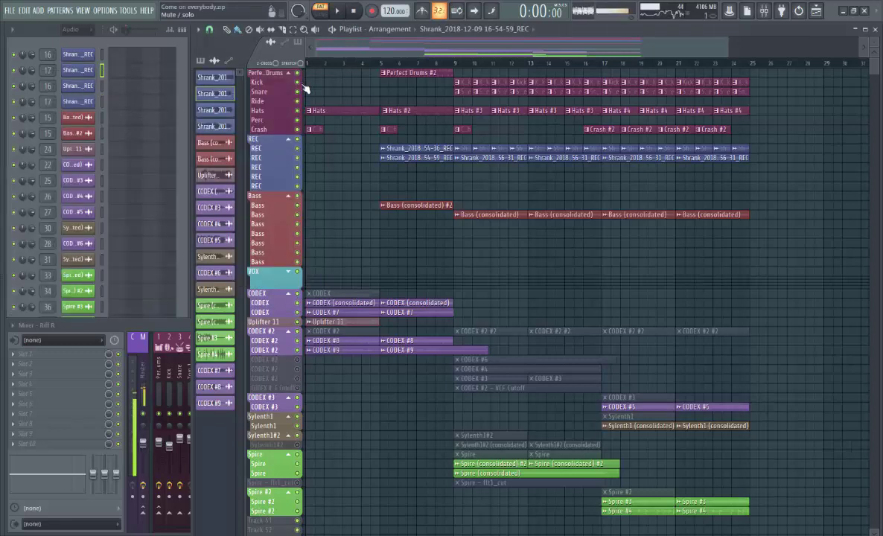
double_click(392, 205)
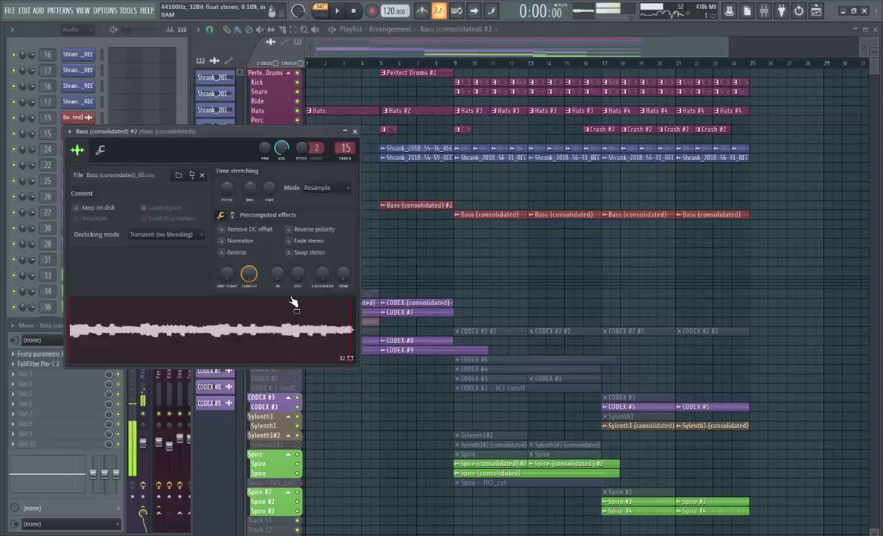
left_click(355, 132)
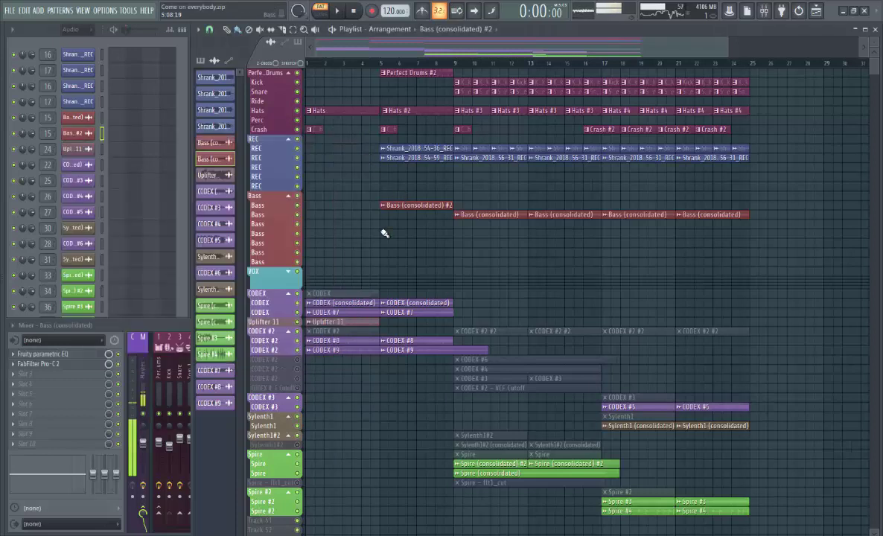
Place the Bass pattern at bar 5 on the uppermost Bass track and mute that track
left_click(202, 61)
left_click(215, 259)
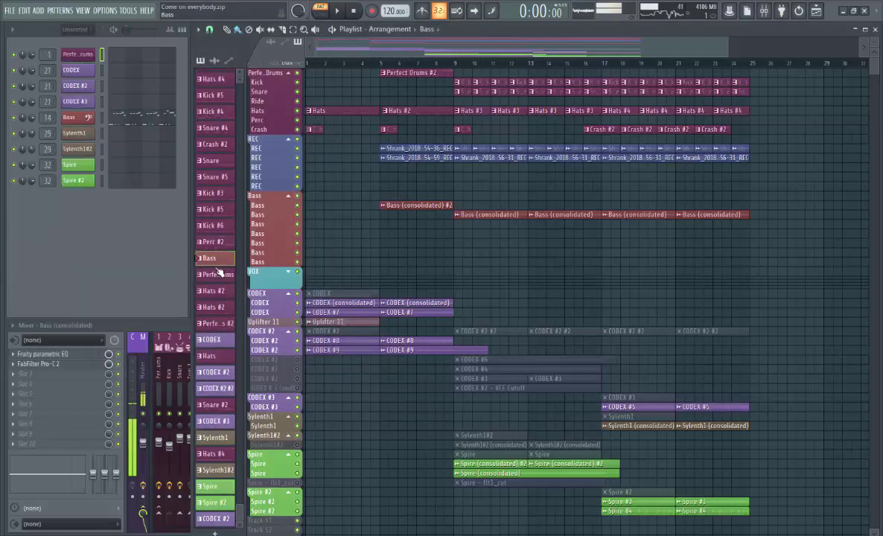
left_click(382, 196)
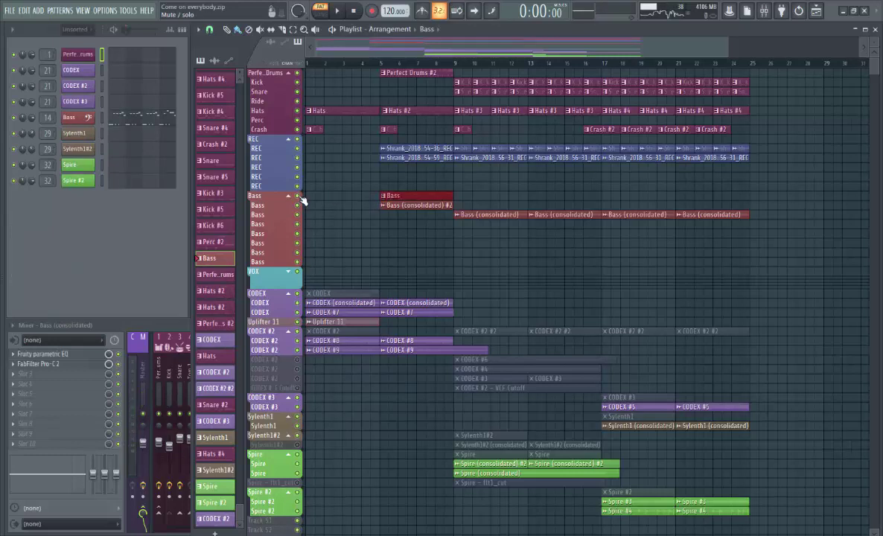
left_click(298, 196)
Show the Bass pattern's notes in the piano roll and play the pattern
double_click(399, 193)
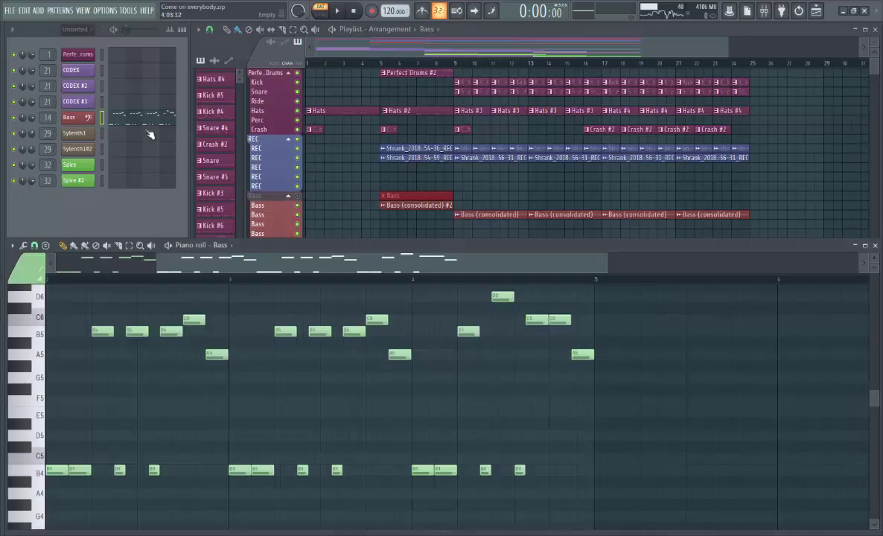
left_click(145, 123)
left_click(126, 121)
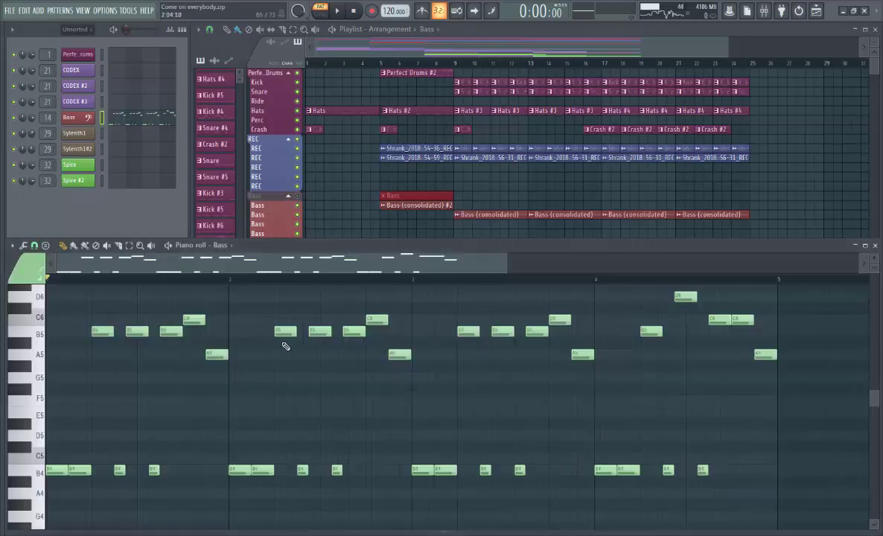
scroll(286, 347, "up", 2)
key("space")
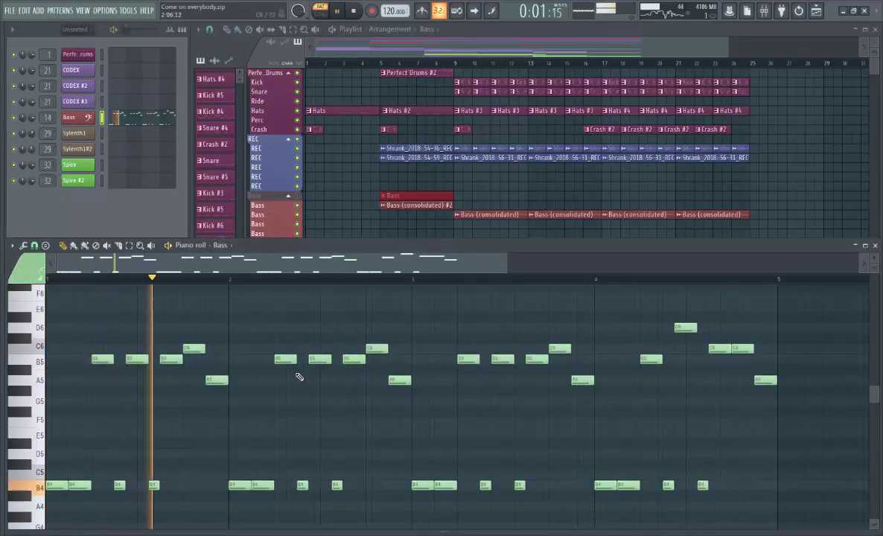
Open the Bass channel's MODO BASS instrument on its Metal Bass model view and move the window aside
left_click(89, 119)
left_click(141, 104)
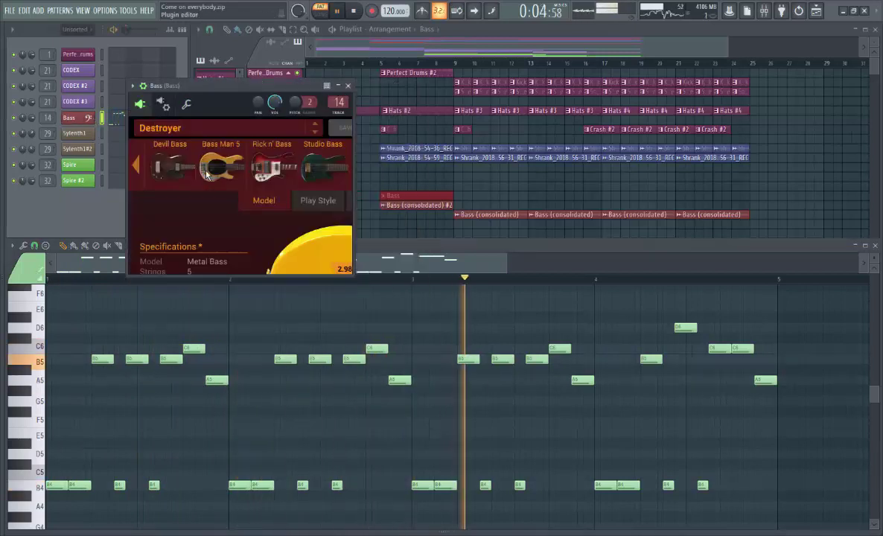
left_click(341, 280)
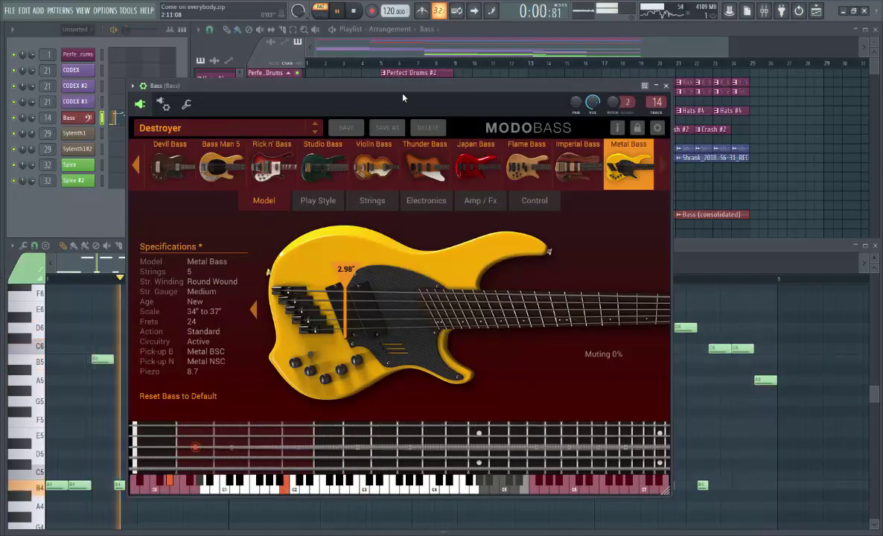
left_click_drag(403, 98, 421, 57)
Try root notes B6 and C7 in the Bass channel's miscellaneous settings, restore C6, and close the instrument
left_click(203, 71)
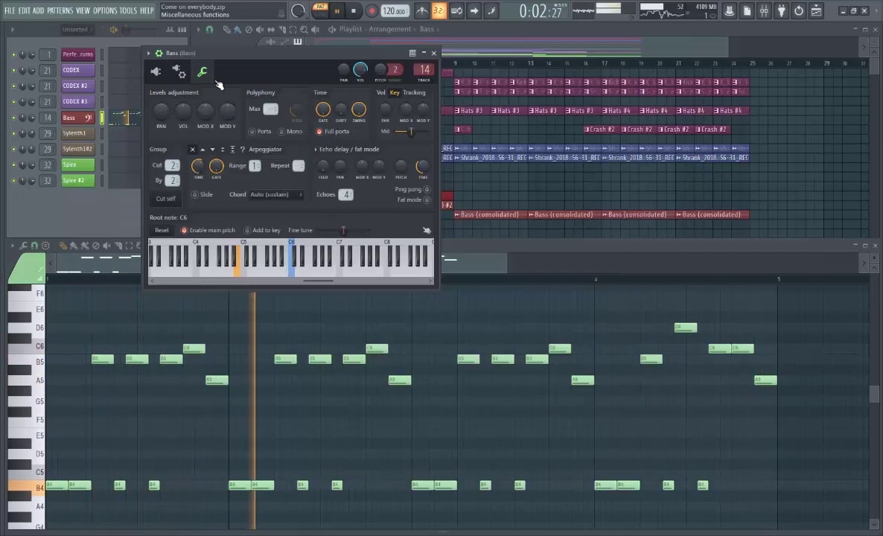
right_click(334, 250)
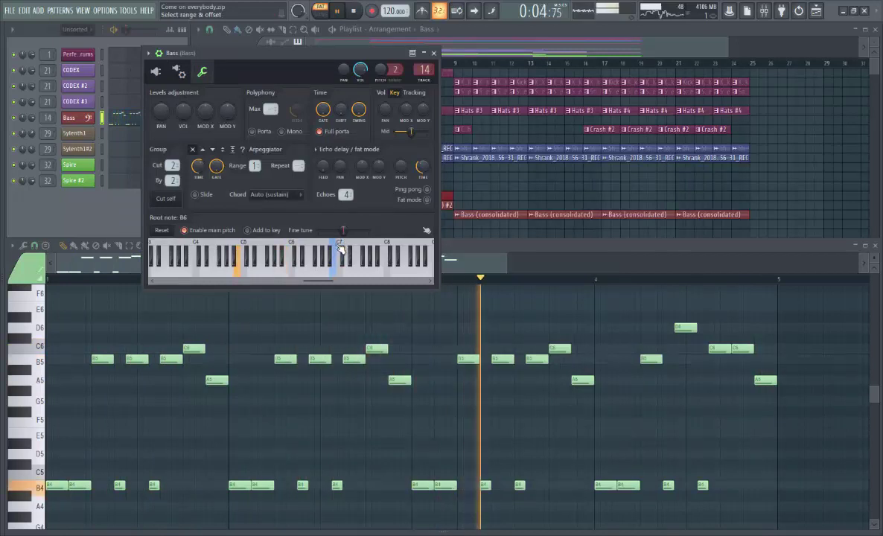
right_click(340, 249)
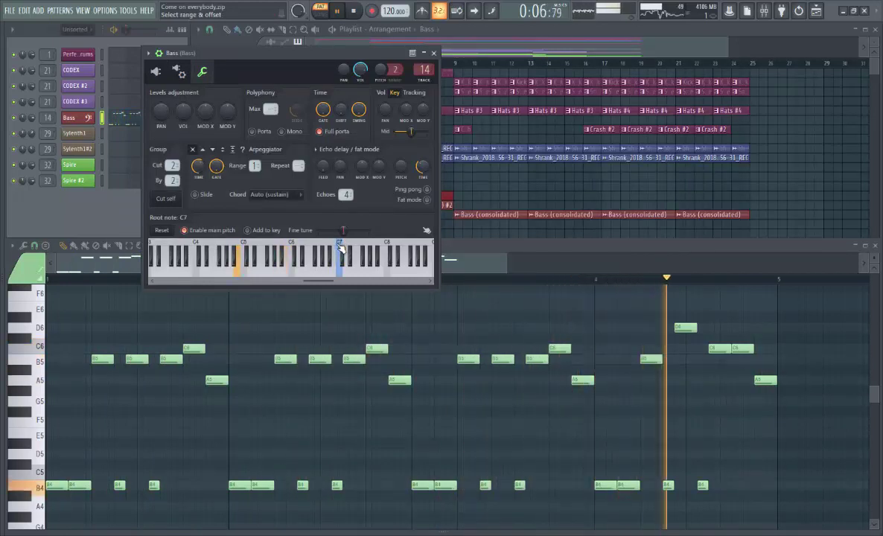
right_click(291, 253)
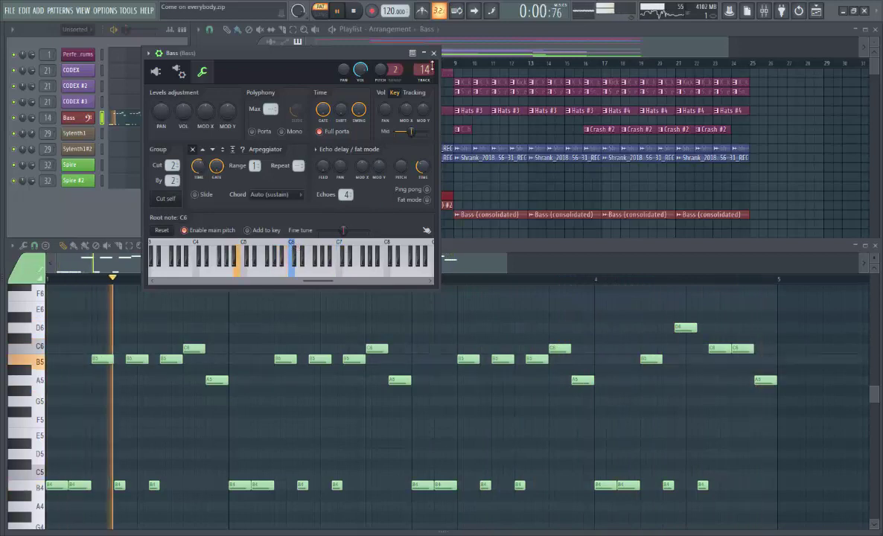
left_click(434, 54)
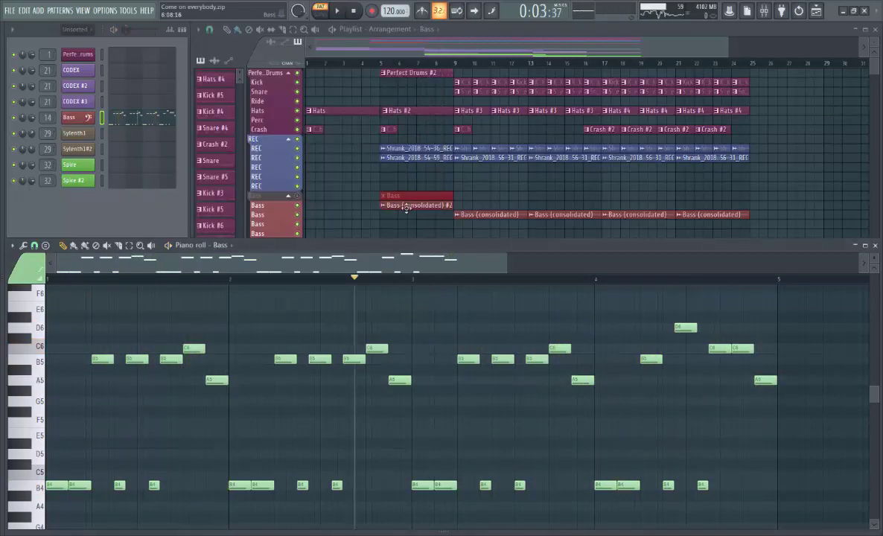
Check the mixer track routing of the Bass (consolidated) #2 and Bass (consolidated) clips and close their settings
double_click(406, 209)
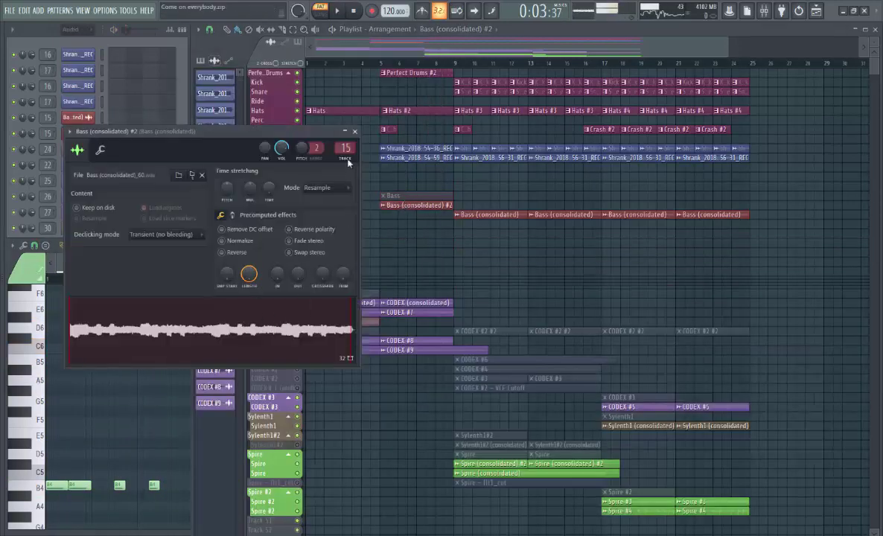
left_click(355, 132)
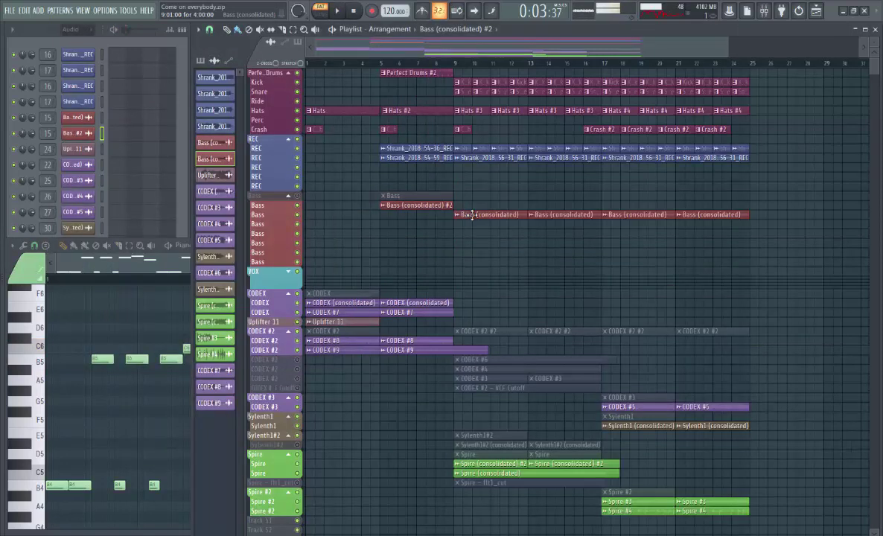
double_click(473, 214)
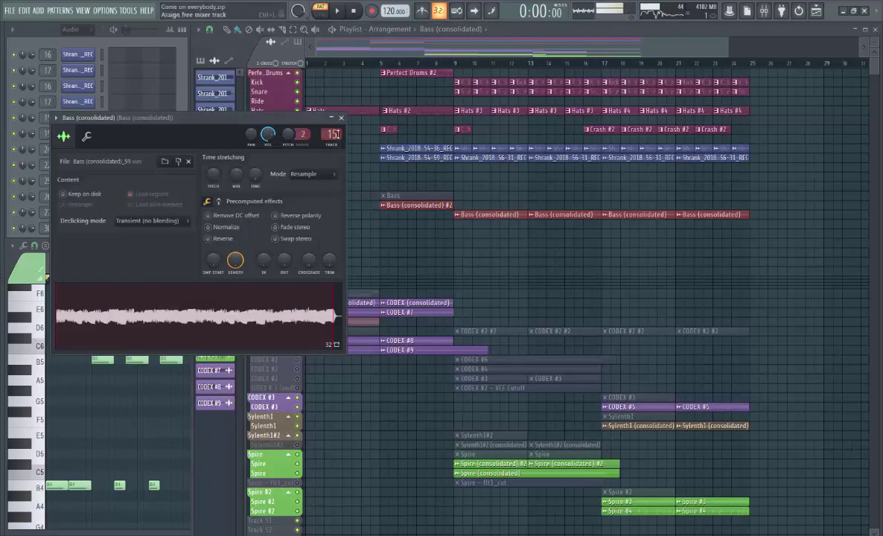
left_click(342, 118)
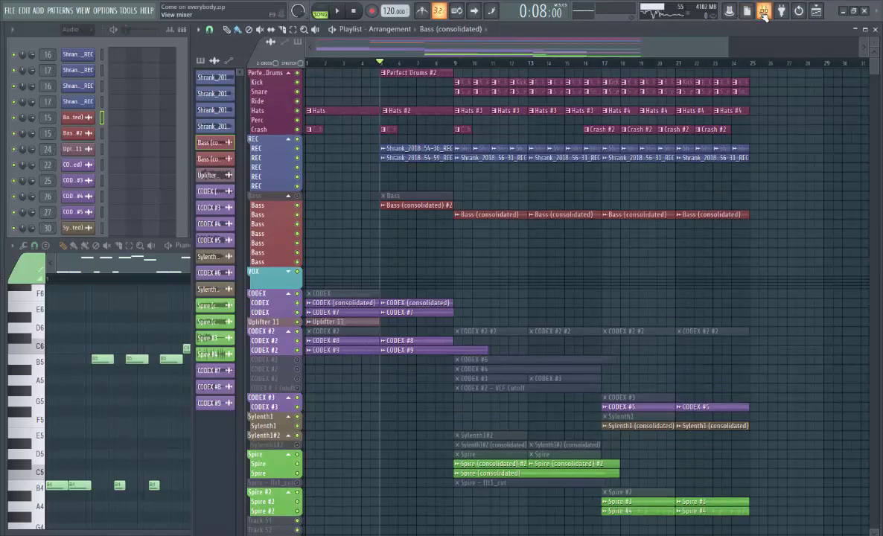
Show the mixer and play from bar 5 with only the drum and bass tracks, and again with Riff L, Riff R and Guitar added
left_click(765, 12)
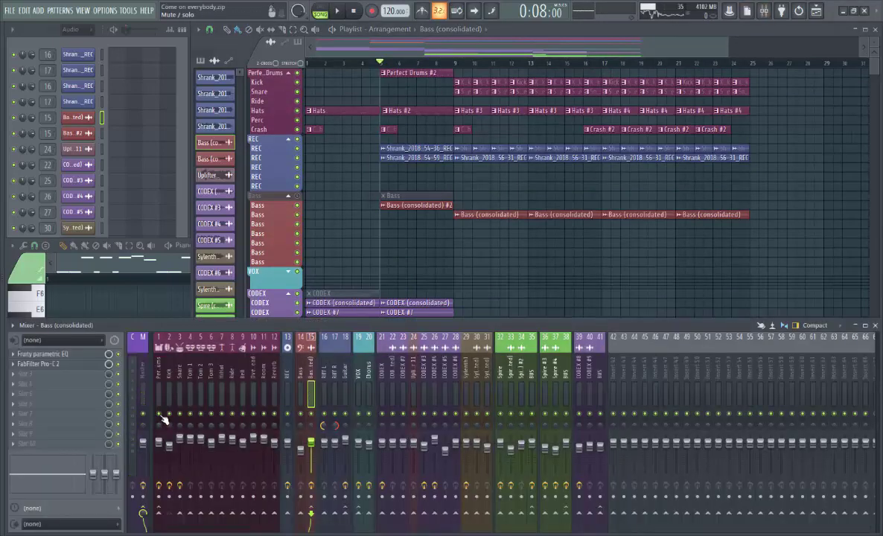
key("space")
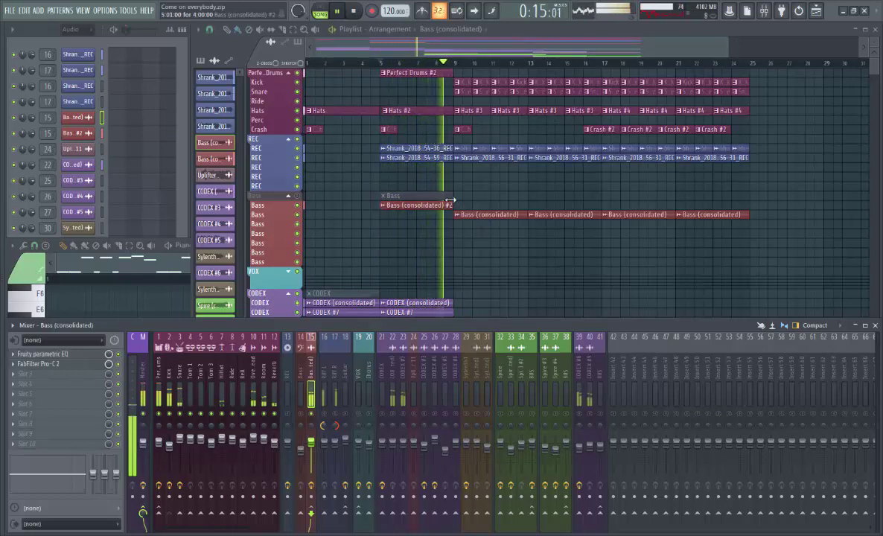
key("space")
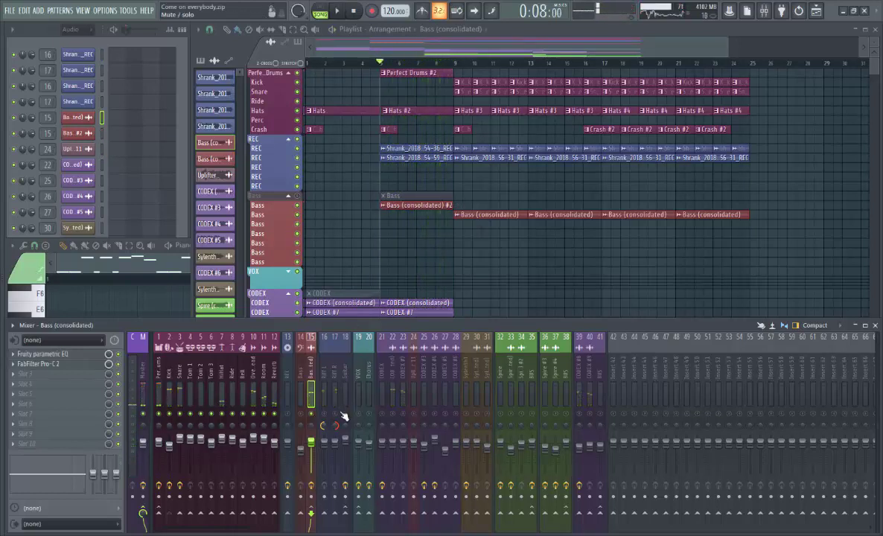
key("space")
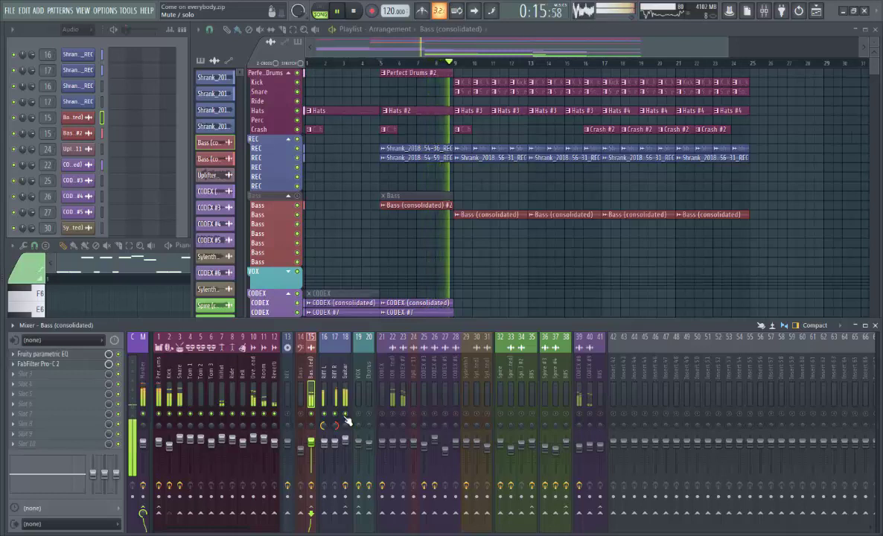
Play from bar 5 with the drum and bass tracks, replacing the guitar tracks with CODEX #8, CODEX #9 and their BUS
key("space")
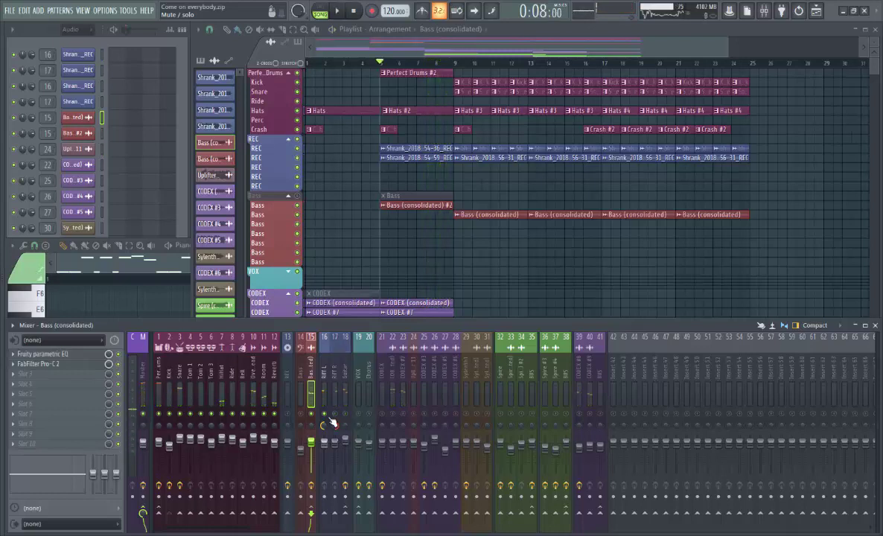
key("space")
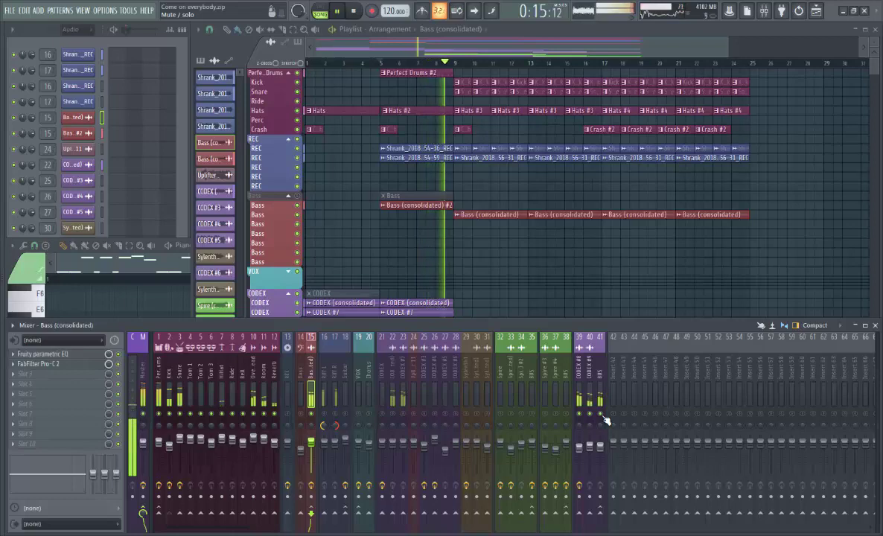
key("space")
key("space")
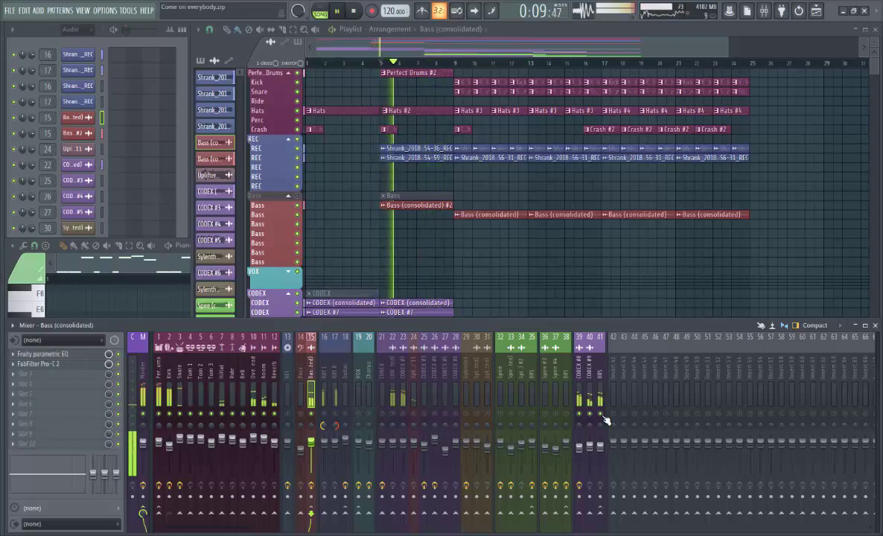
scroll(570, 296, "down", 4)
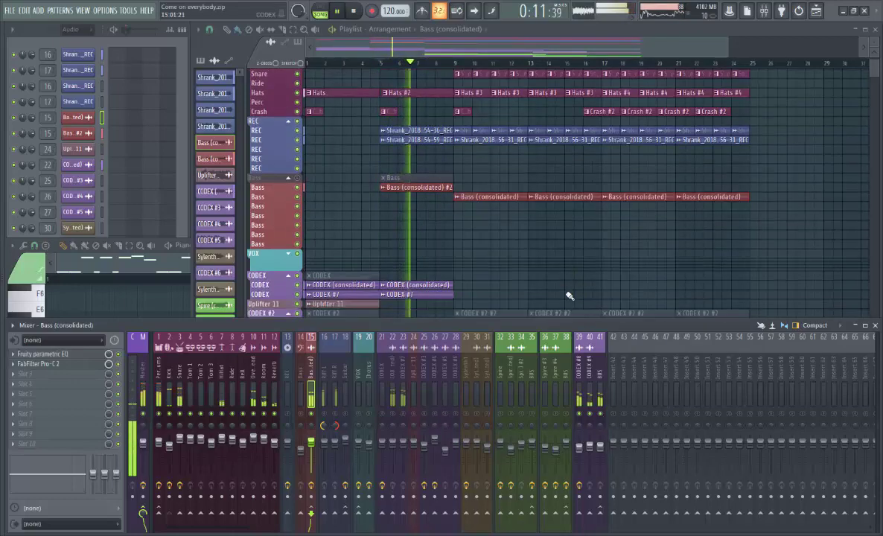
key("space")
Check the mixer track routing of the CODEX #9 and CODEX (consolidated) clips and close their settings
double_click(339, 285)
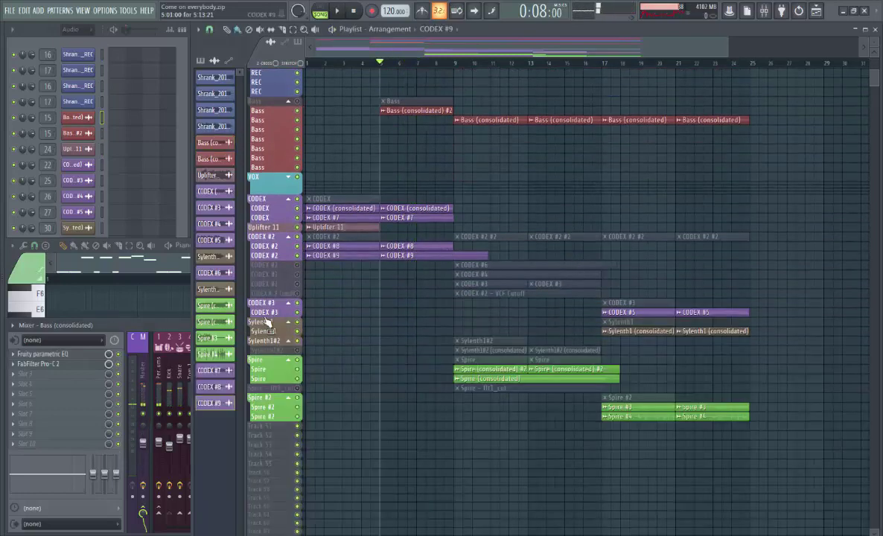
left_click(525, 96)
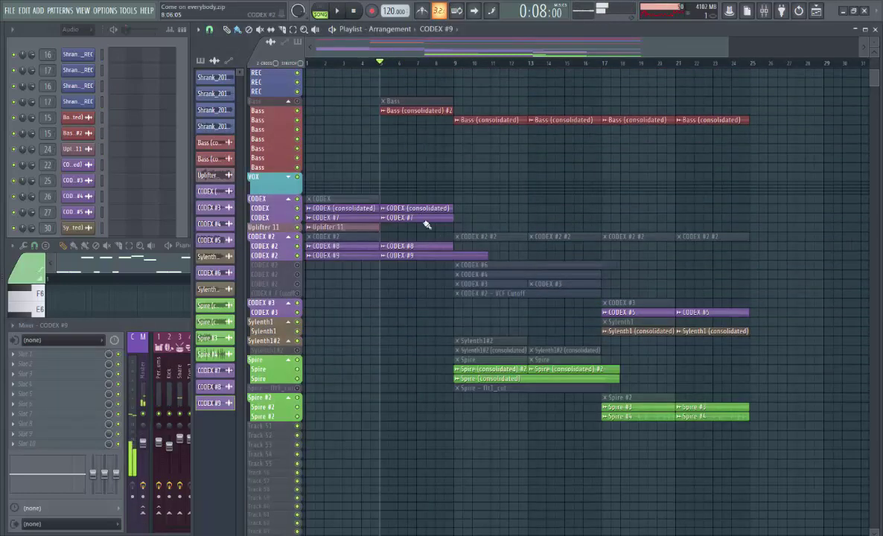
double_click(377, 254)
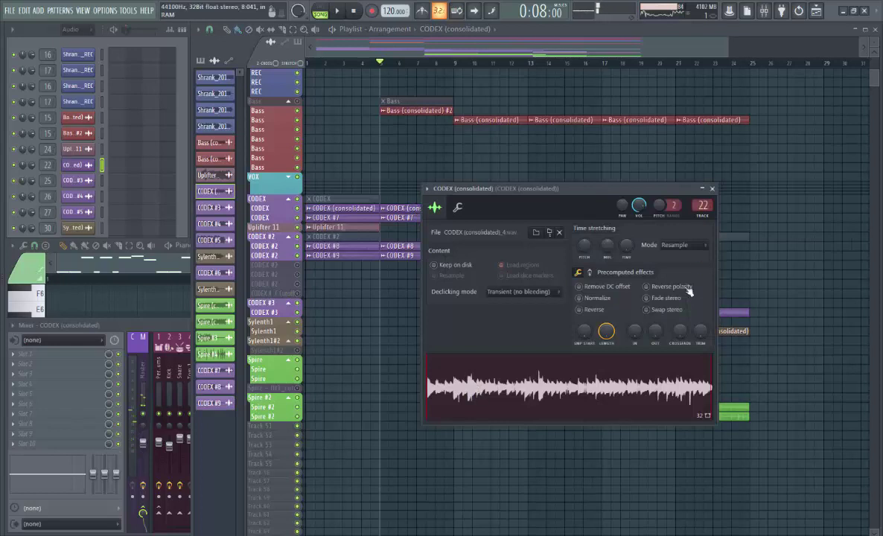
left_click(713, 189)
Show the mixer and play the song from the start with the drum and CODEX tracks, and again from bar 5
left_click(165, 328)
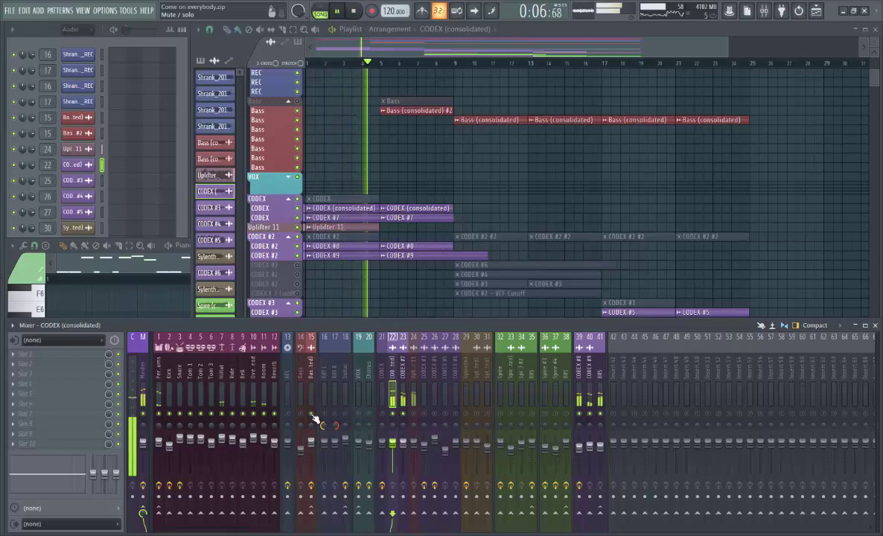
scroll(426, 207, "up", 4)
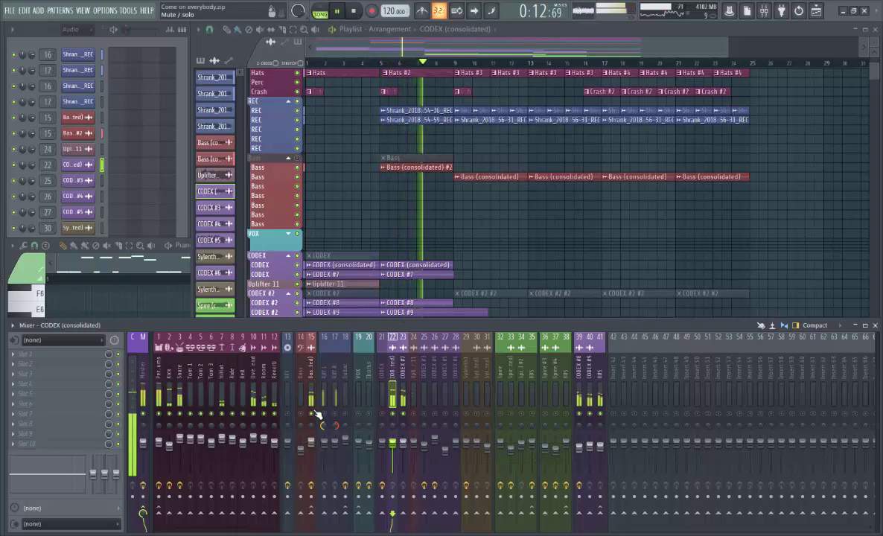
key("space")
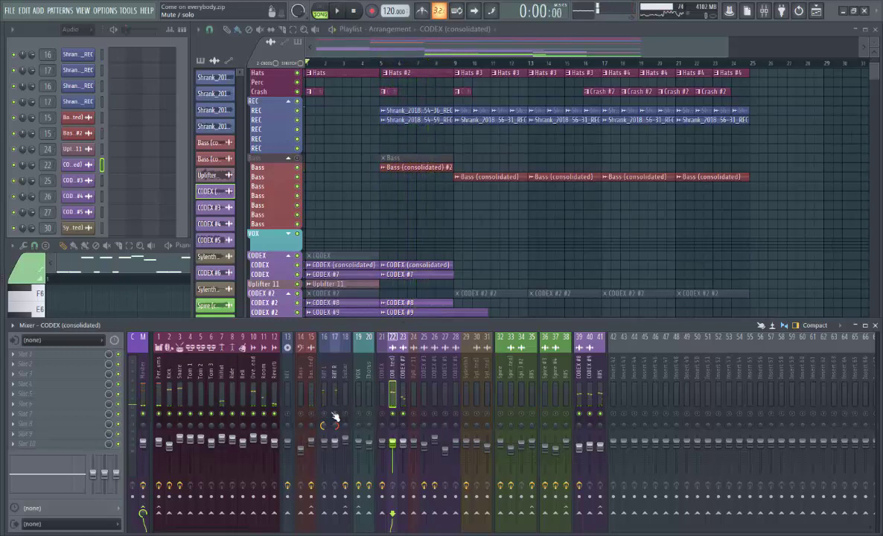
left_click(387, 64)
key("space")
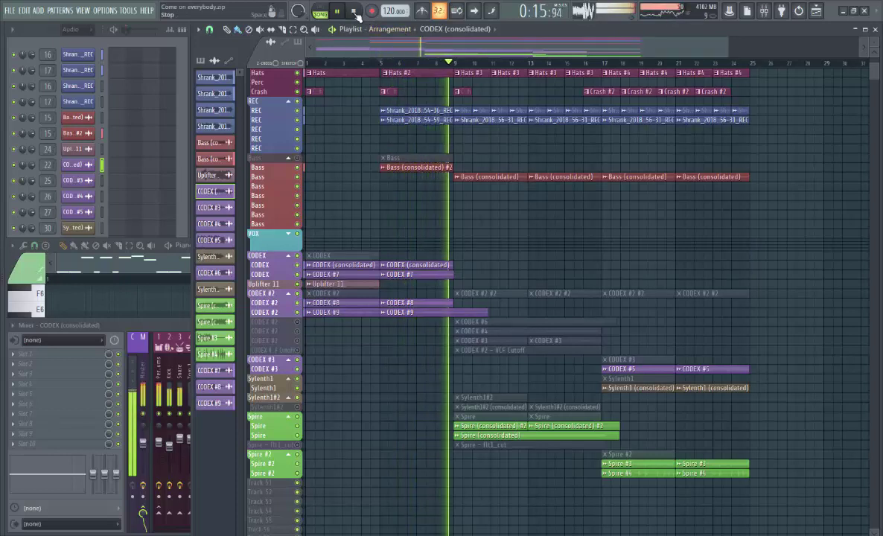
left_click(355, 12)
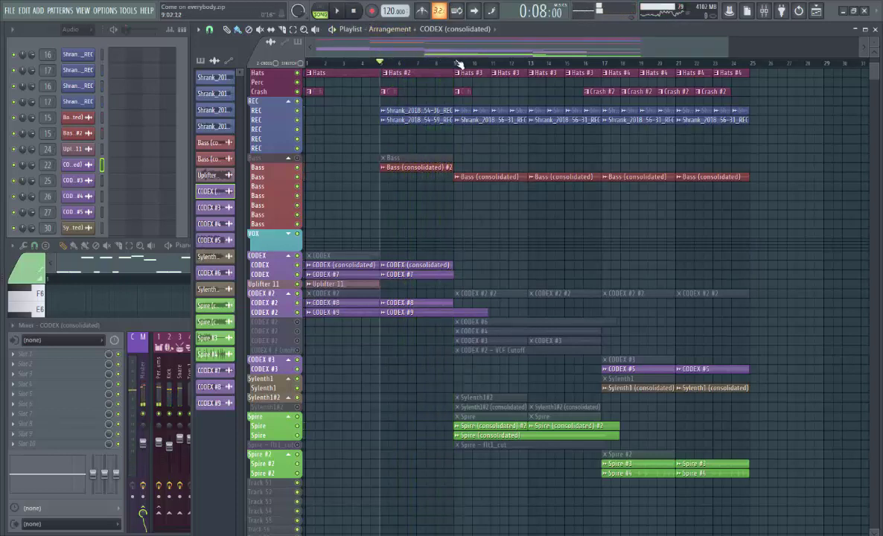
Select bars 9 to 17 in the playlist and play them with only the Riff L, Riff R and Guitar tracks
left_click_drag(457, 63, 604, 75)
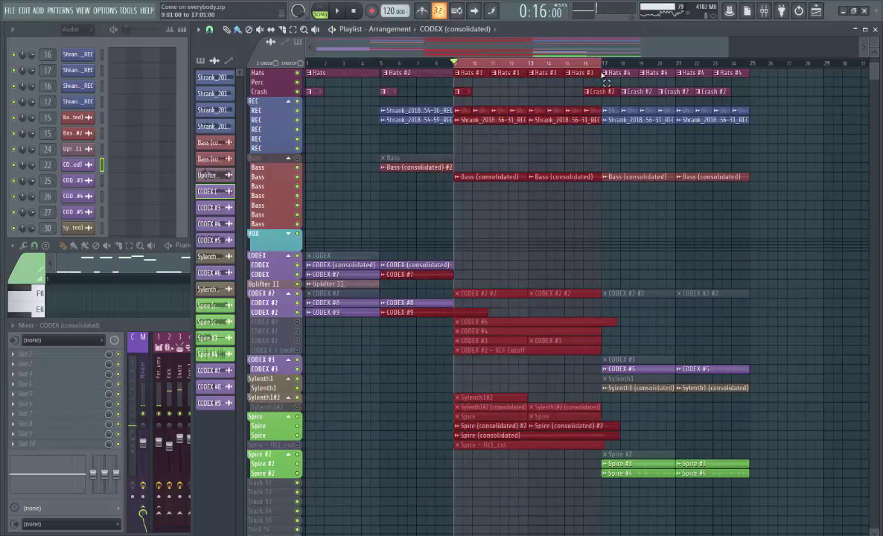
left_click(563, 223)
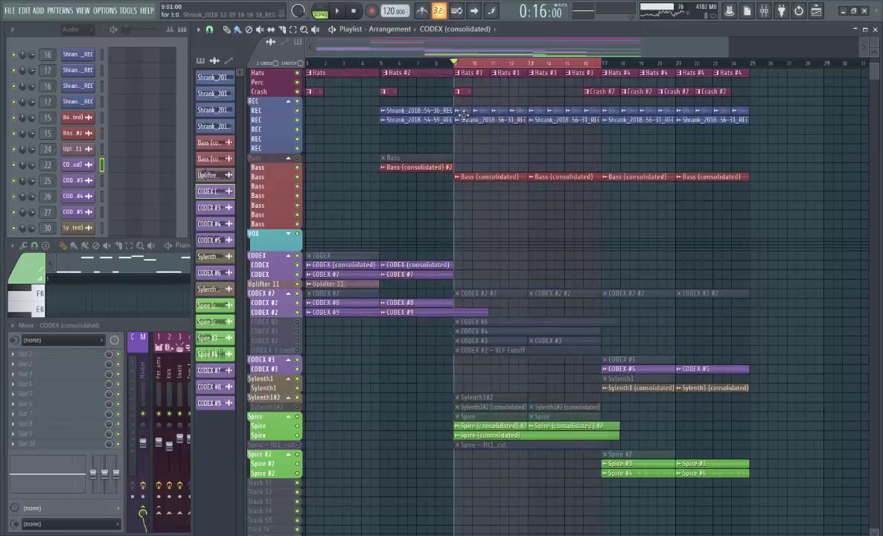
left_click(765, 11)
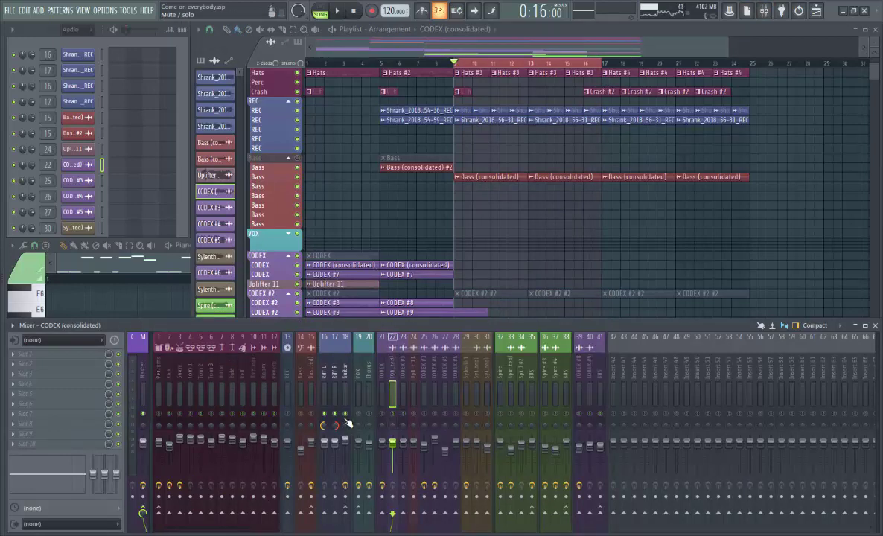
key("space")
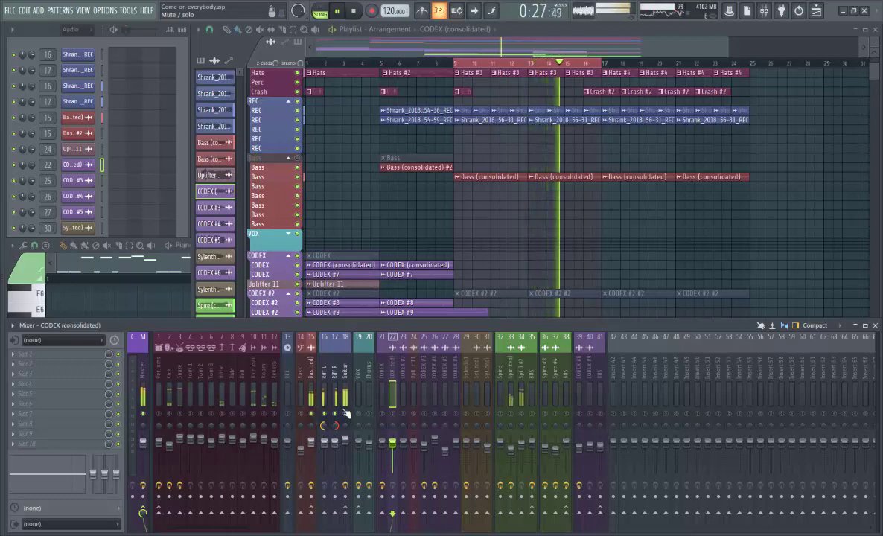
Check the mixer track of the Bass (consolidated) clip and play the section with bass, guitars and the kick
double_click(553, 176)
left_click(342, 118)
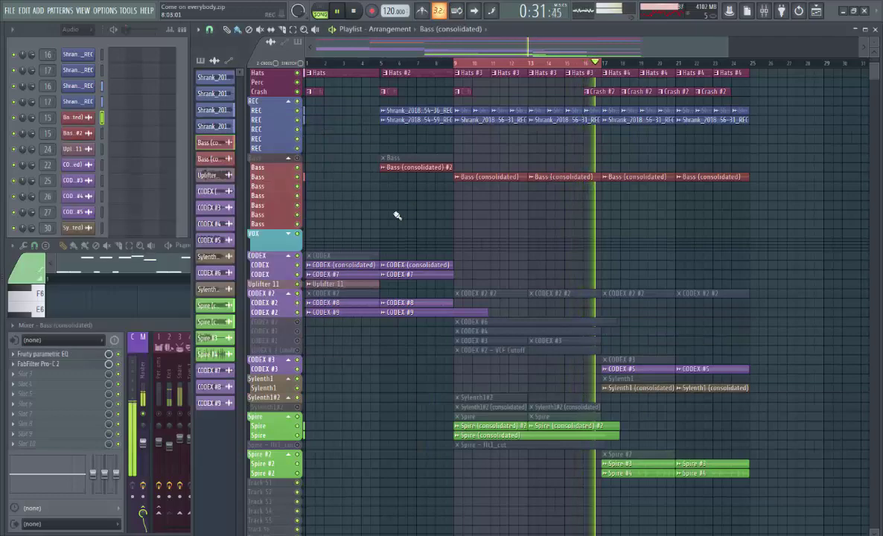
left_click(172, 325)
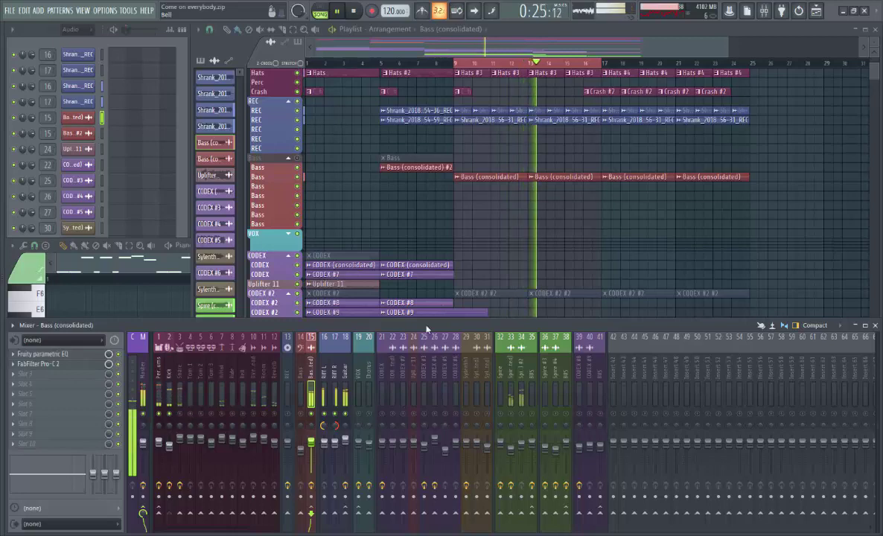
scroll(525, 247, "down", 1)
scroll(525, 253, "down", 10)
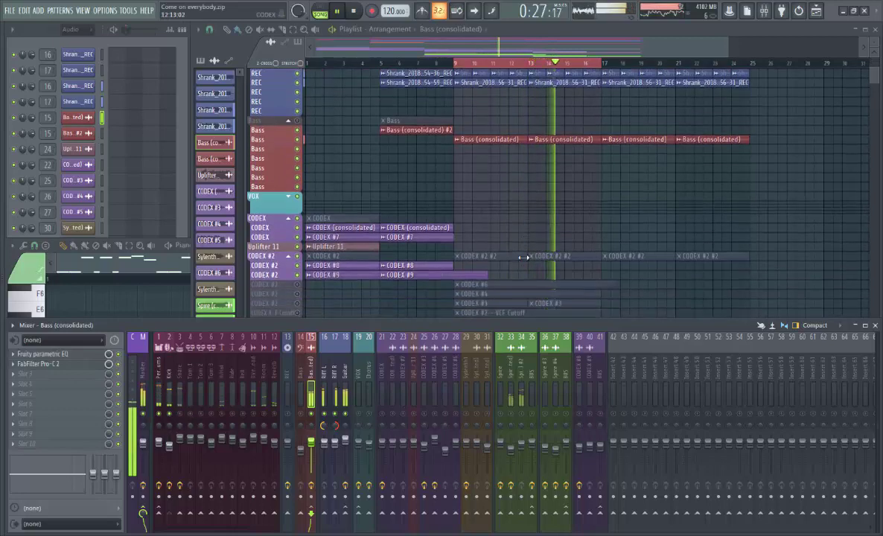
scroll(524, 266, "down", 5)
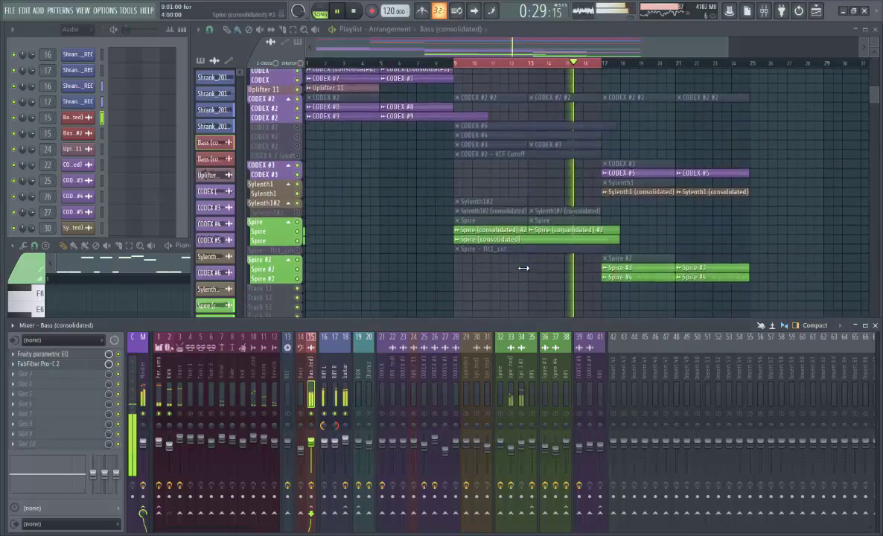
key("space")
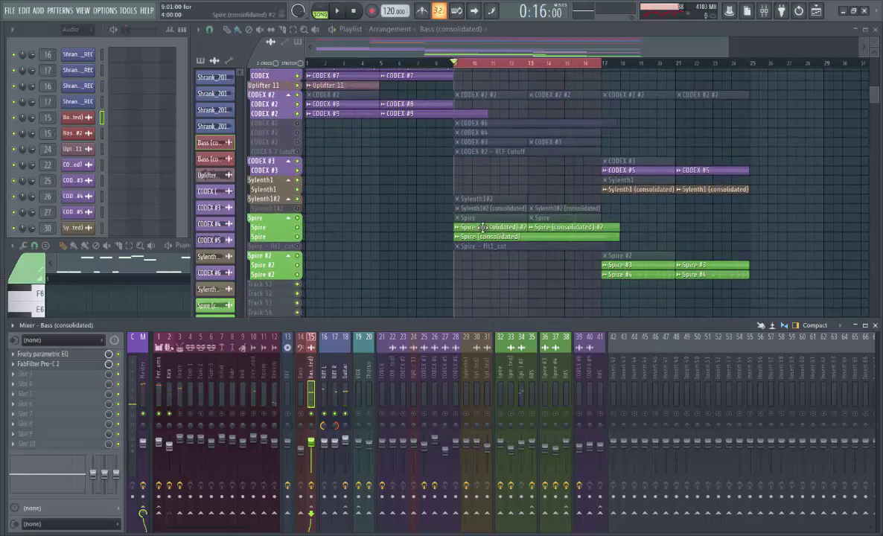
Audition the Spire (consolidated) #2 and Spire (consolidated) clips, unmute their mixer tracks and BUS, and close the clip settings
left_click(483, 227)
double_click(483, 227)
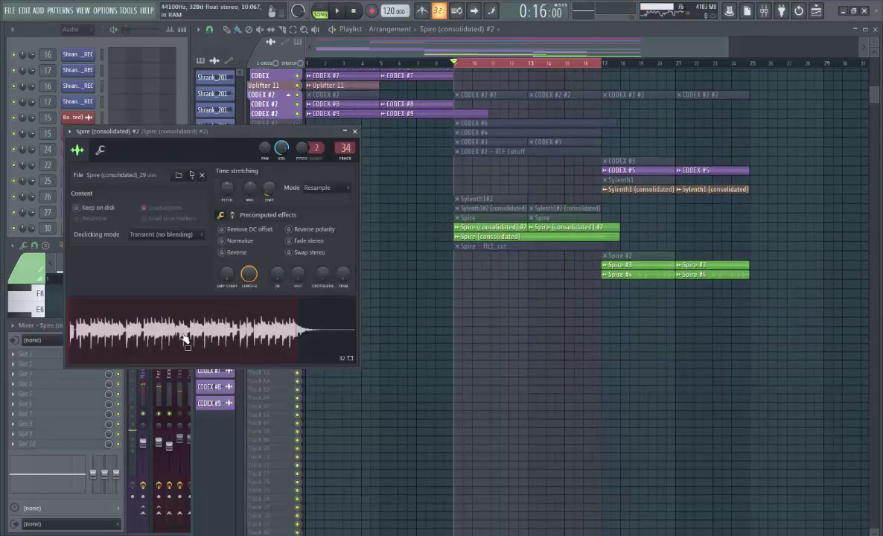
left_click(50, 325)
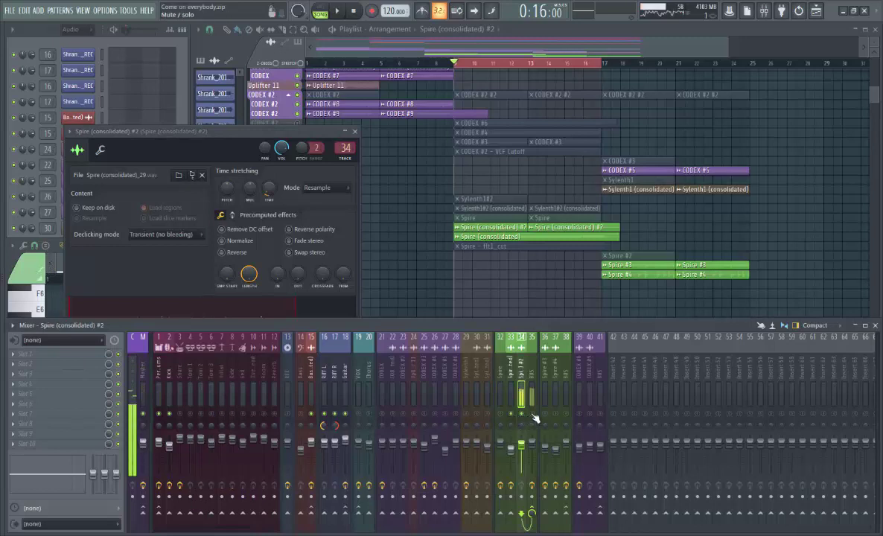
left_click_drag(264, 140, 283, 131)
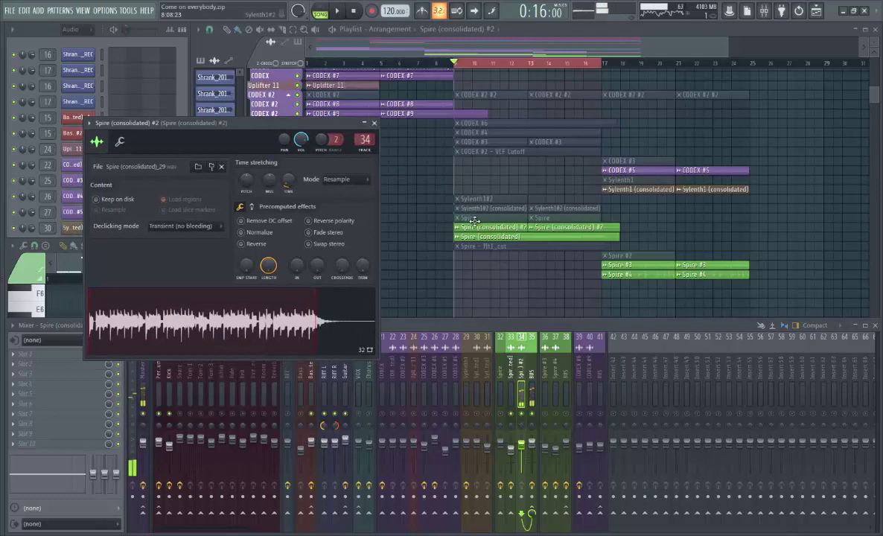
left_click(480, 235)
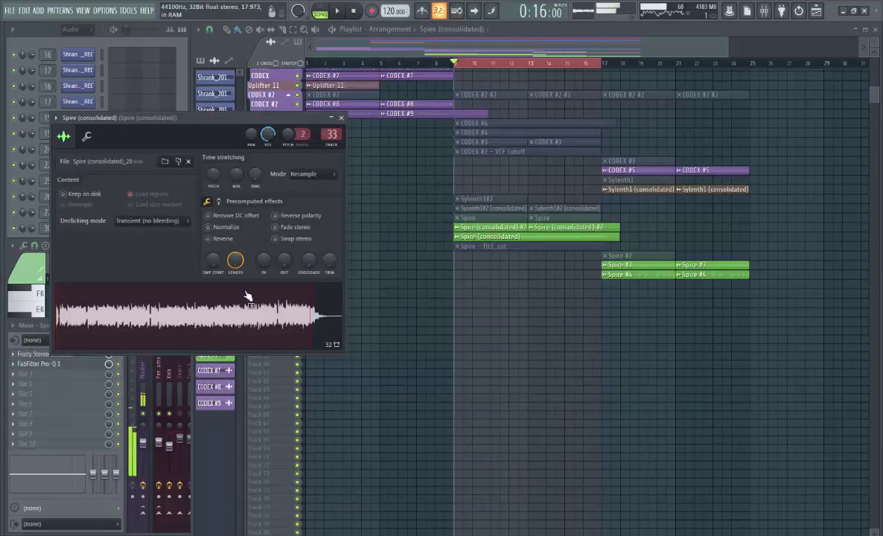
left_click(341, 118)
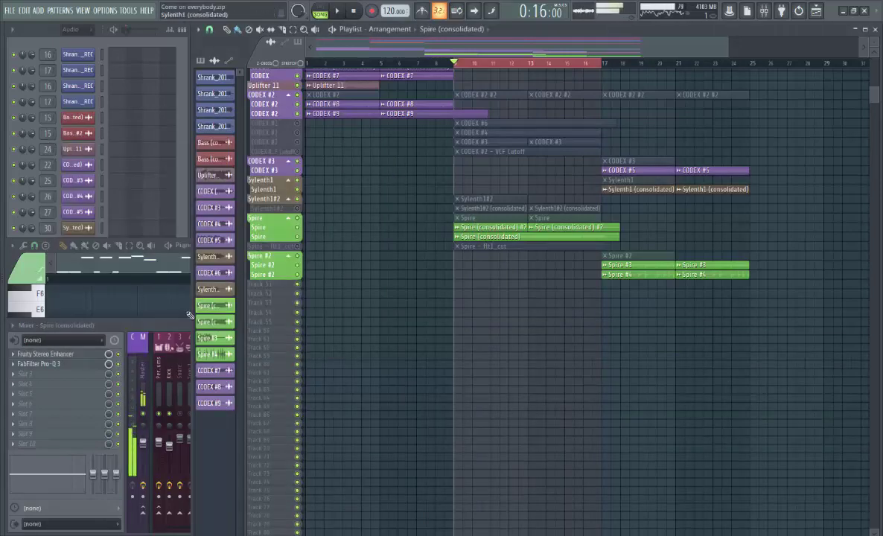
Play from bar 9 with the Spire (consolidated) track, and again with Spire (consolidated) #2 unmuted in its place
left_click_drag(189, 316, 881, 317)
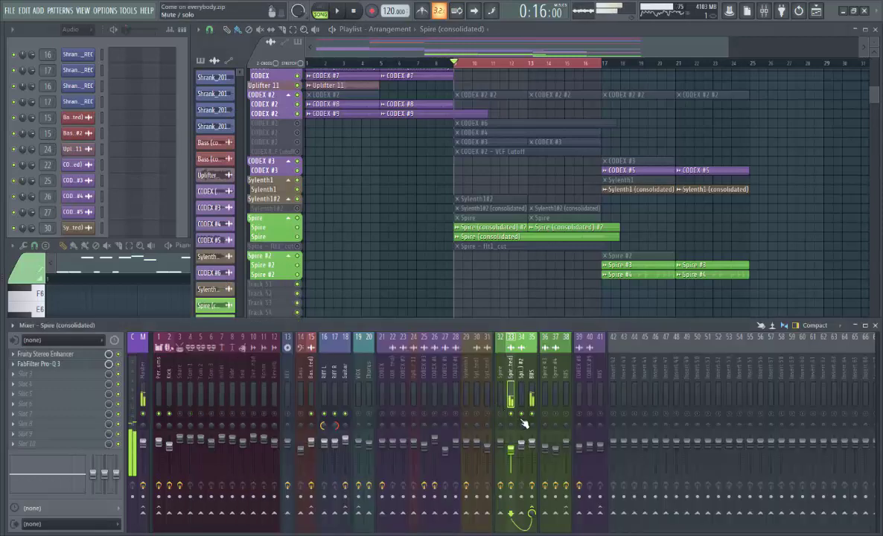
key("space")
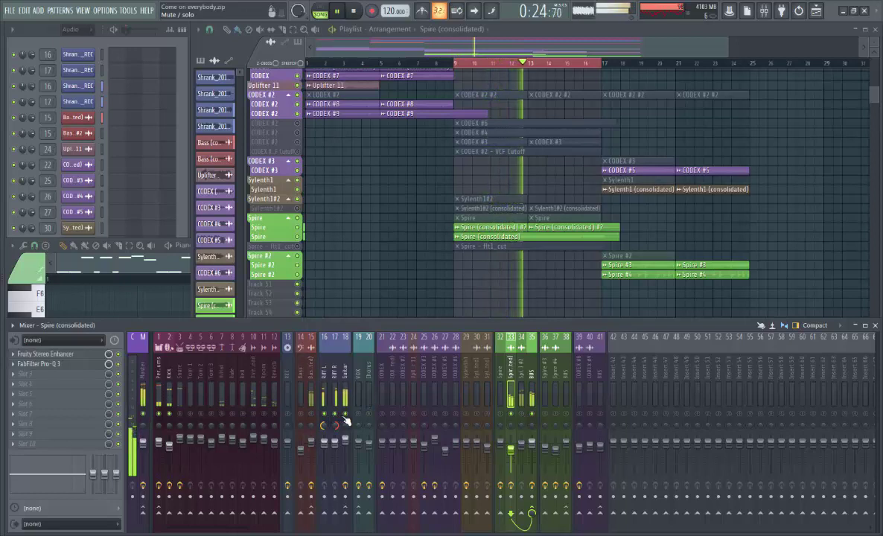
left_click(521, 415)
left_click(514, 415)
key("space")
key("space")
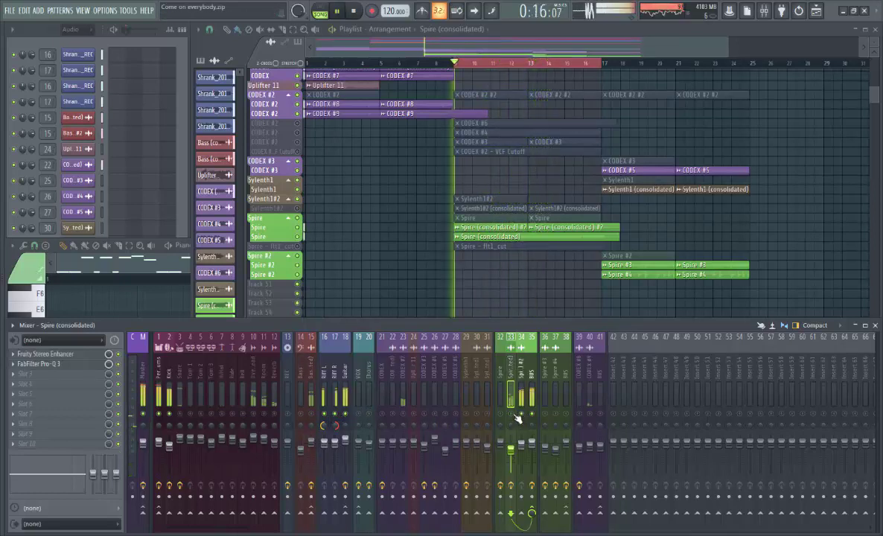
key("space")
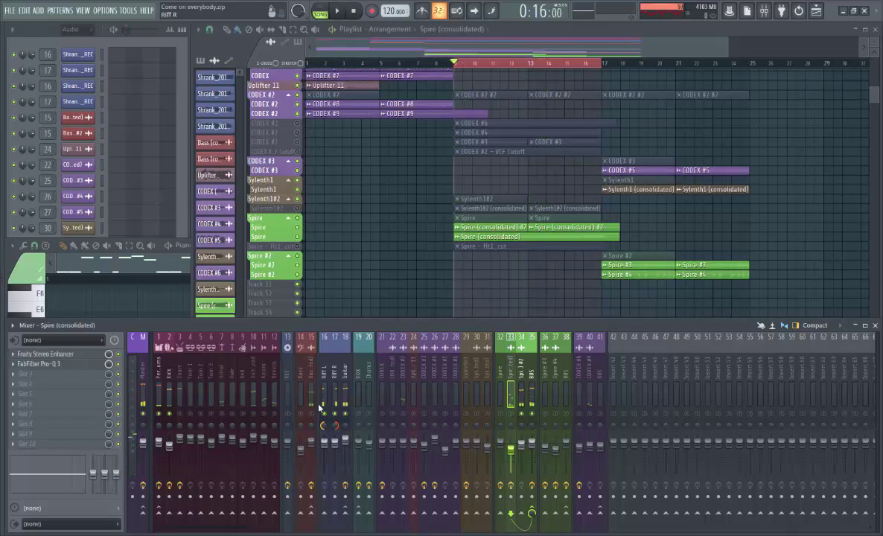
key("space")
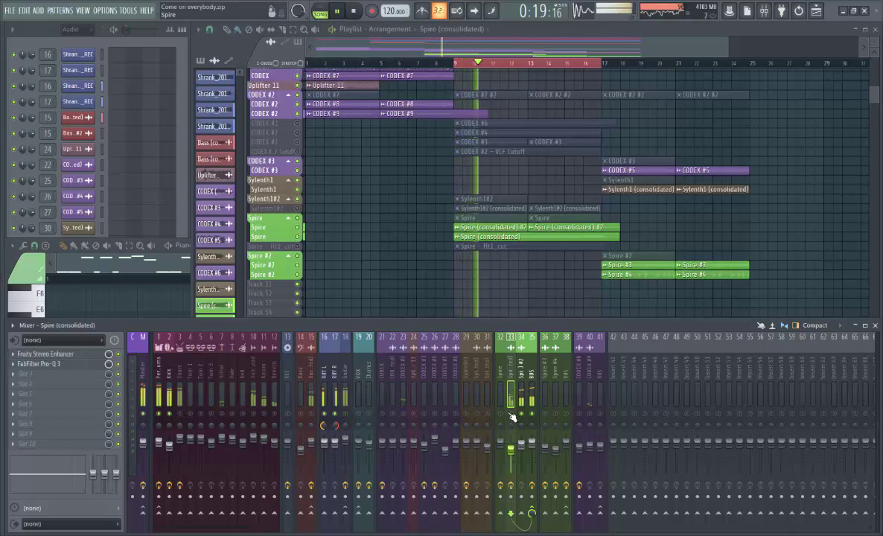
Run the Purge unused audio clips macro and stop the song playback
left_click(125, 14)
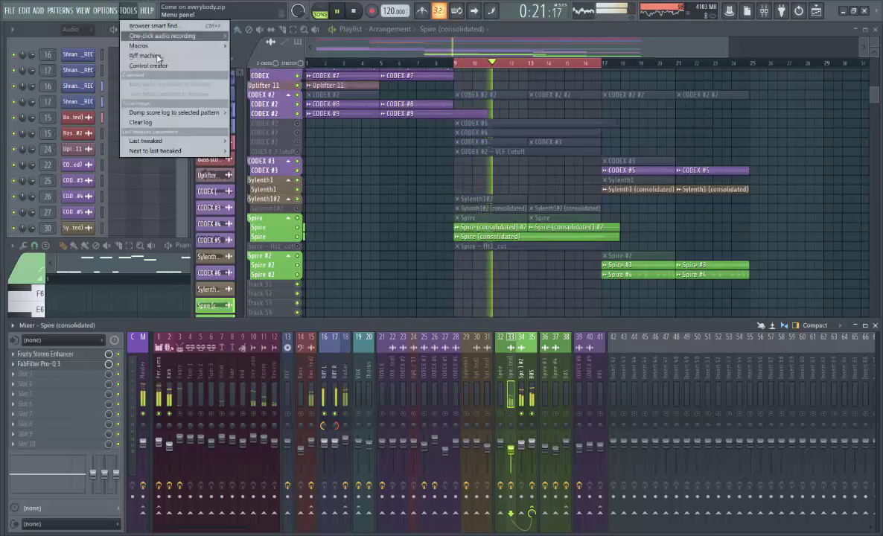
mouse_move(149, 45)
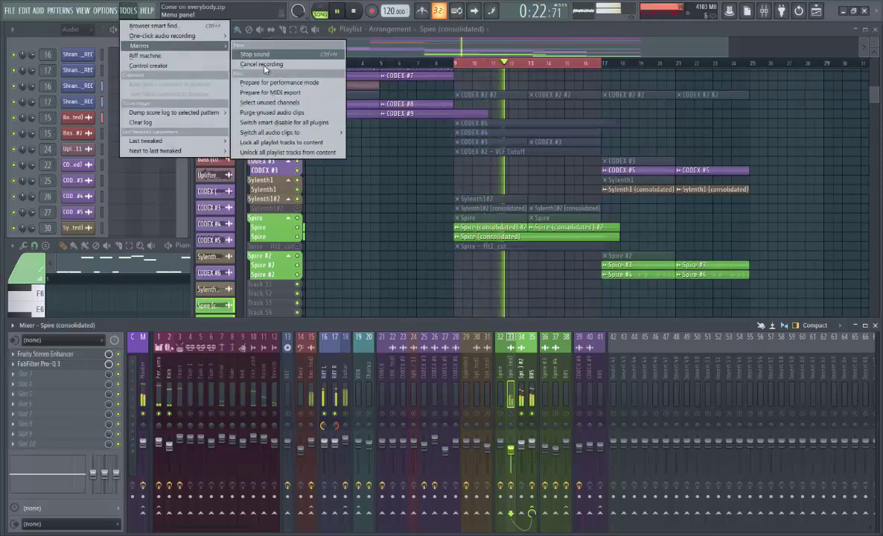
left_click(277, 110)
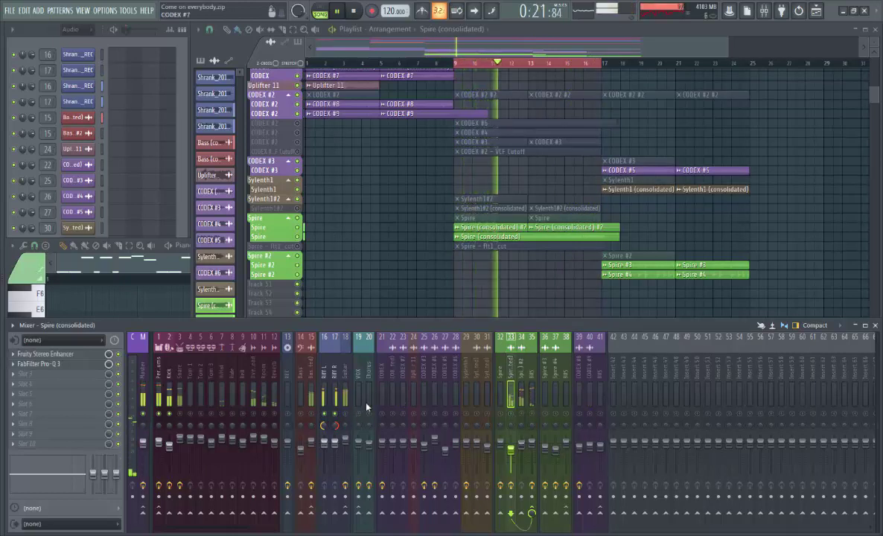
key("space")
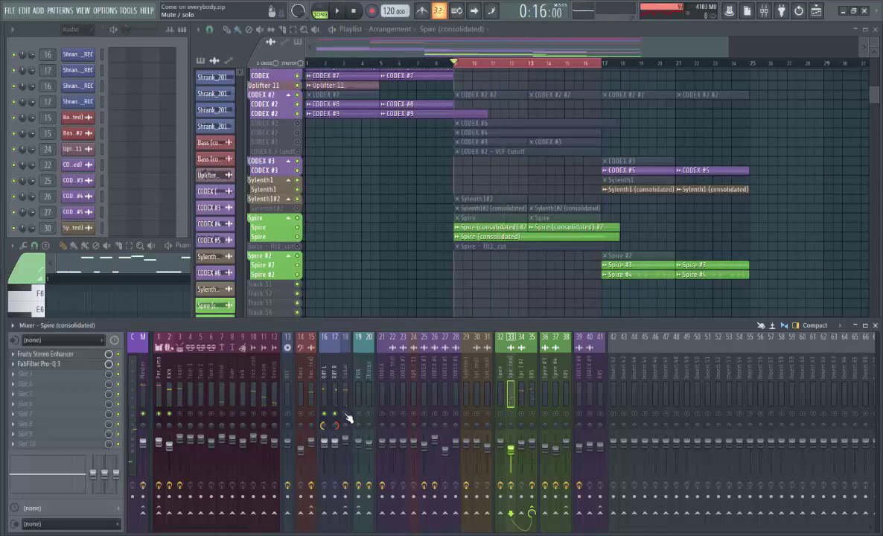
Play the section from bar 9 with the bass, guitars and kick unmuted, then stop playback
key("space")
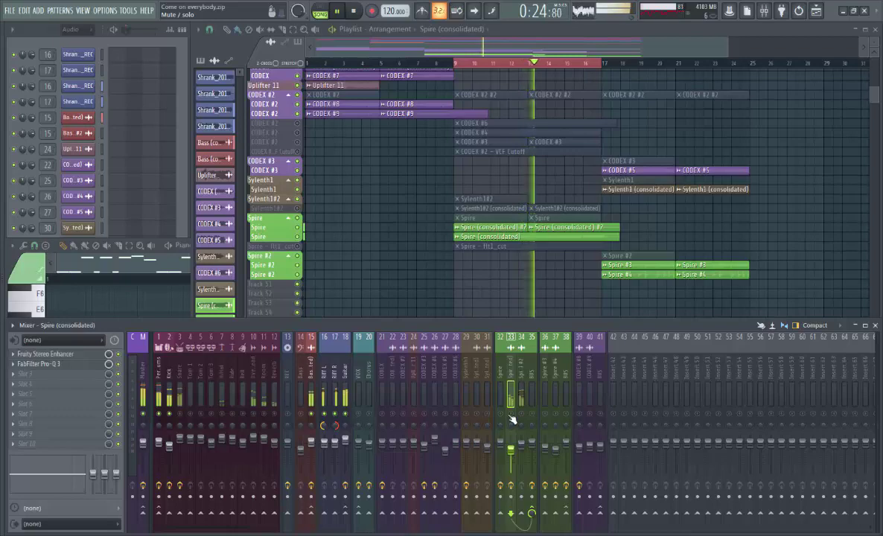
key("space")
left_click(569, 303)
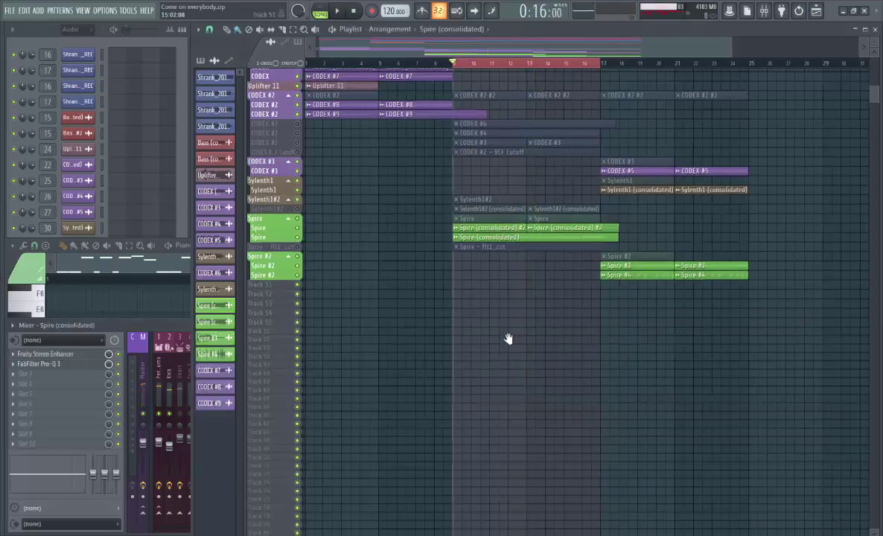
Set the playlist time selection from bar 17 to bar 25 and leave no clips selected
scroll(566, 320, "up", 8)
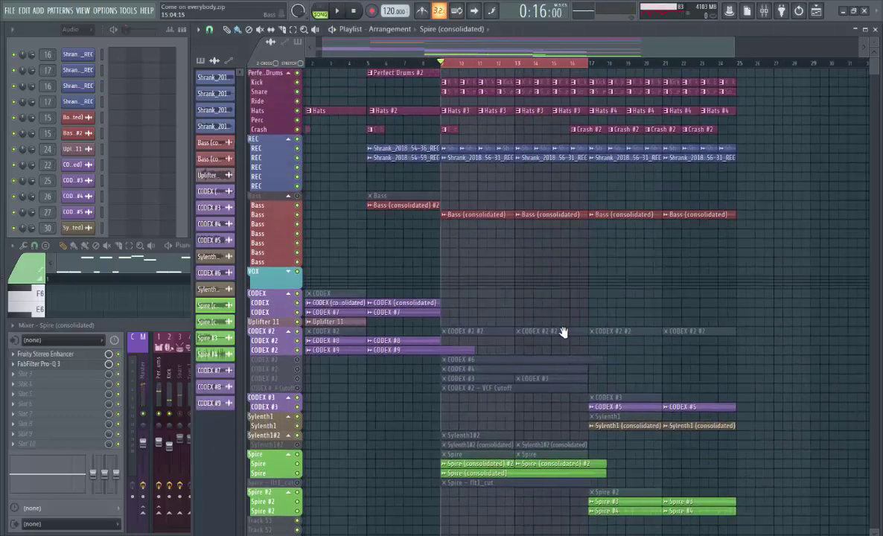
left_click_drag(564, 332, 573, 333)
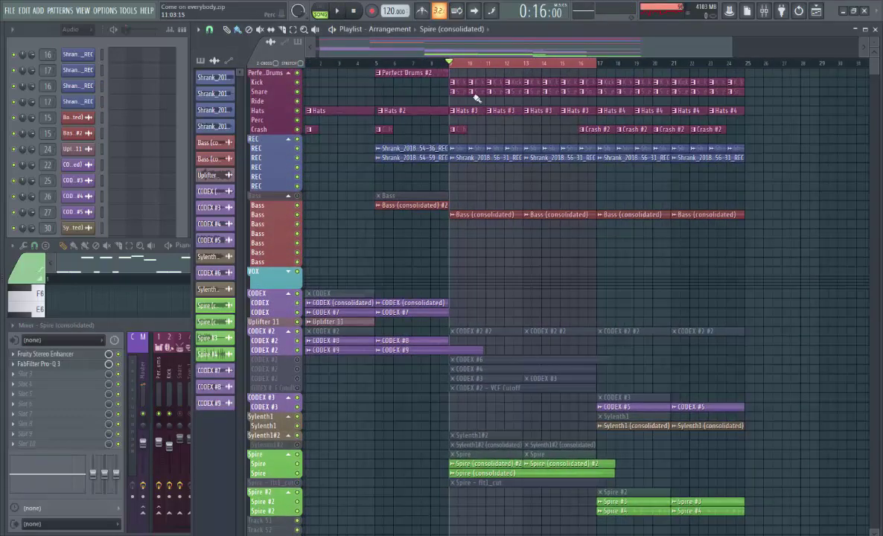
left_click_drag(600, 69, 742, 78)
left_click_drag(683, 234, 569, 89)
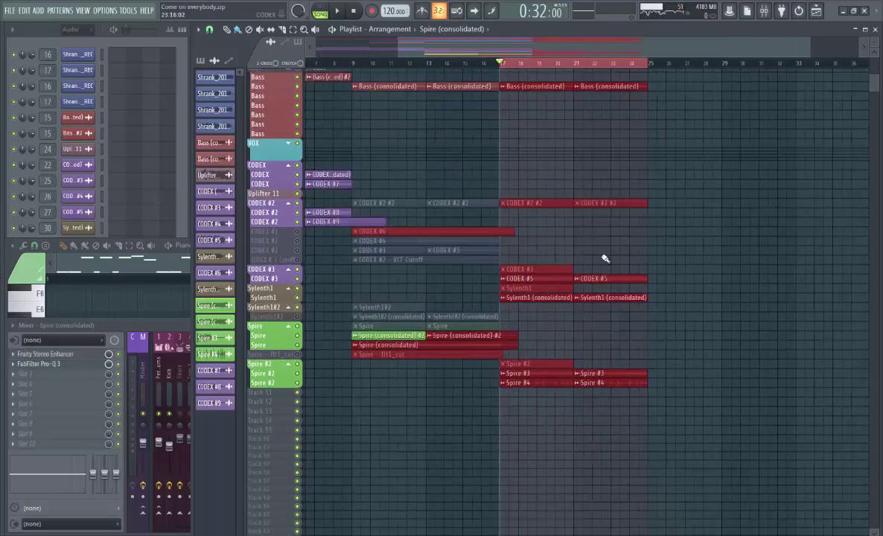
right_click(636, 323)
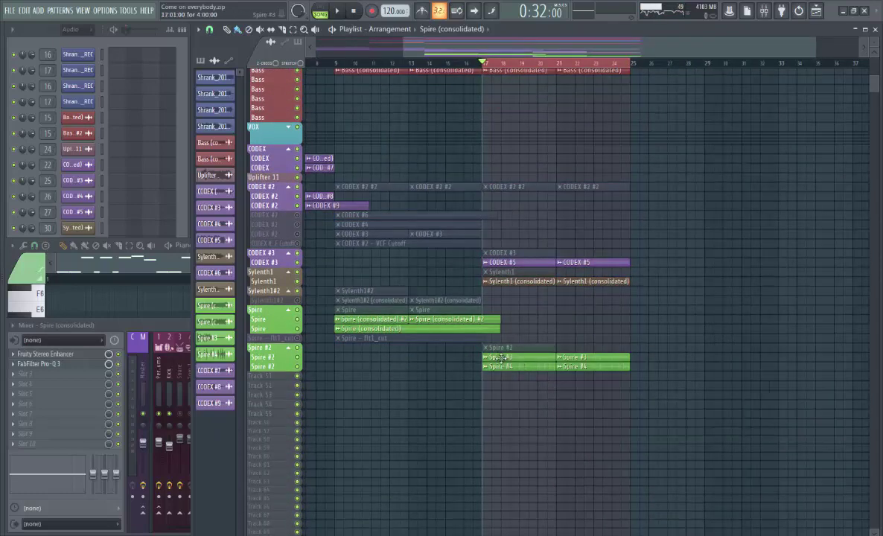
Clear the solo state in the mixer so that all tracks are unmuted
left_click(181, 327)
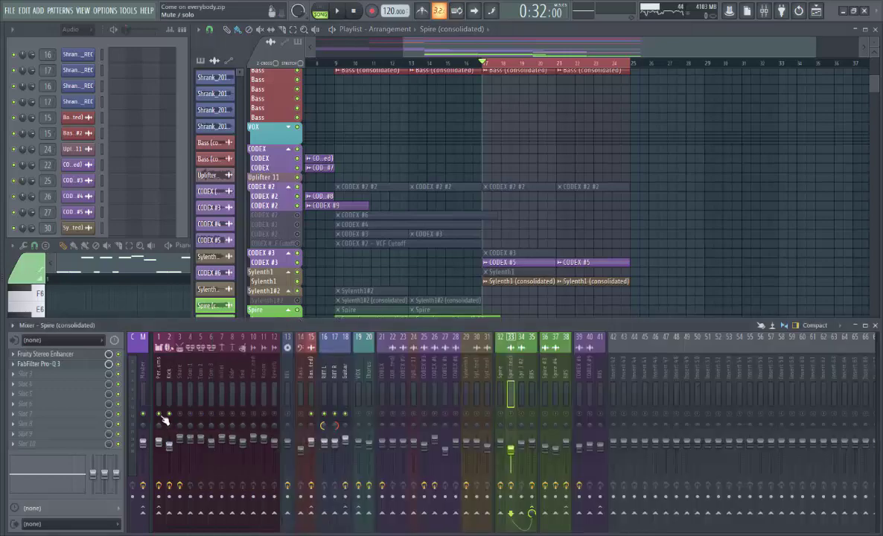
right_click(162, 416)
right_click(161, 416)
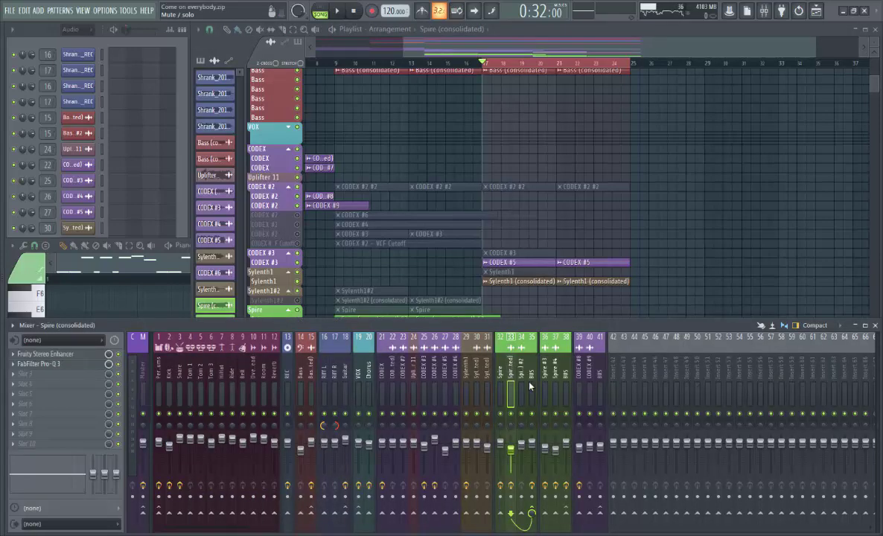
Audition the CODEX #5 and Sylenth1 (consolidated) clips at bar 17 and close the clip settings
left_click(537, 305)
scroll(491, 276, "down", 1)
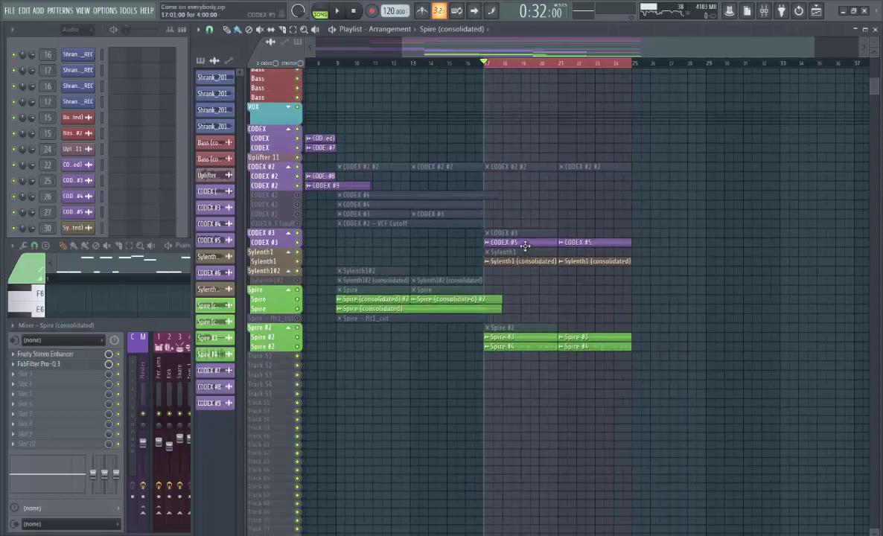
double_click(526, 245)
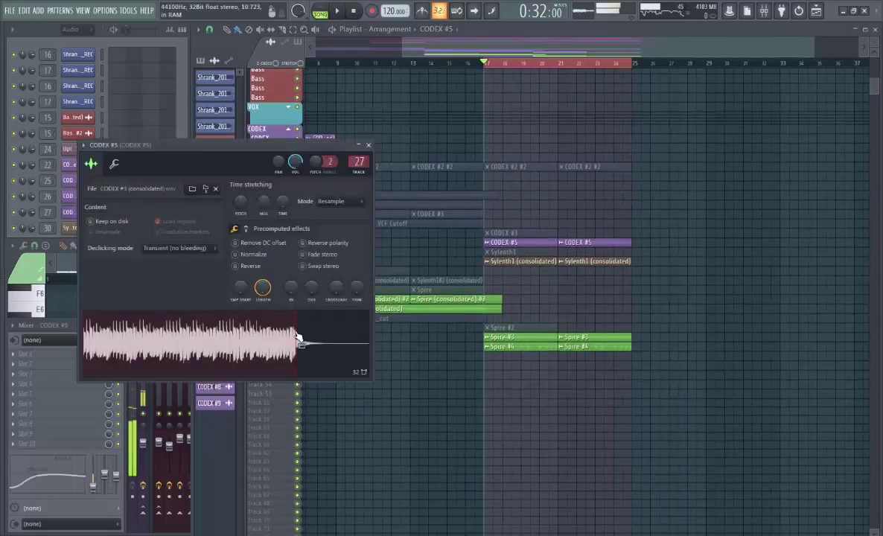
double_click(519, 260)
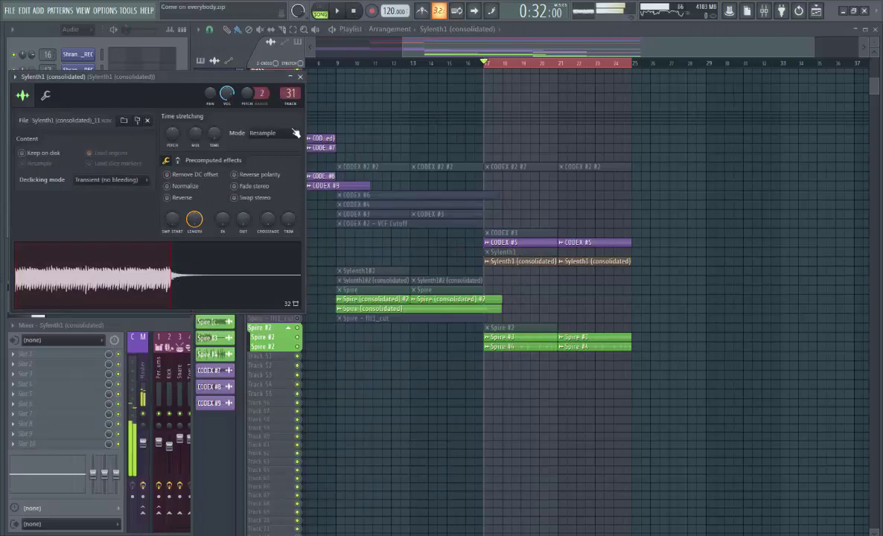
left_click(300, 77)
Solo the drum tracks together with the Sylenth1 (consolidated) track and its BUS, and play from bar 17
left_click(165, 326)
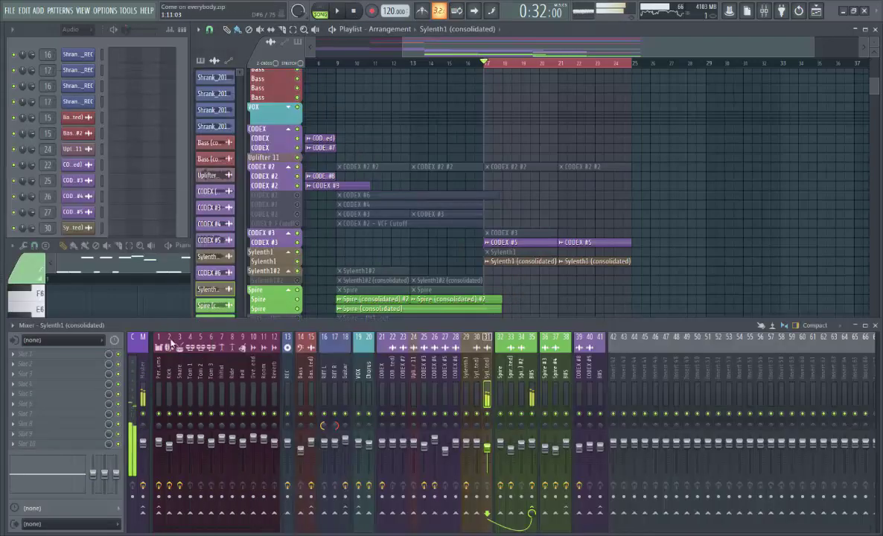
right_click(167, 418)
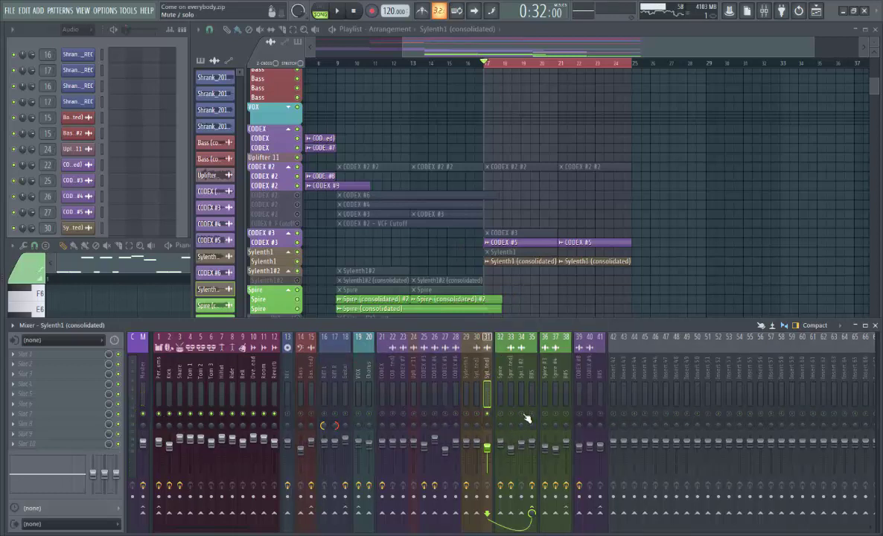
key("space")
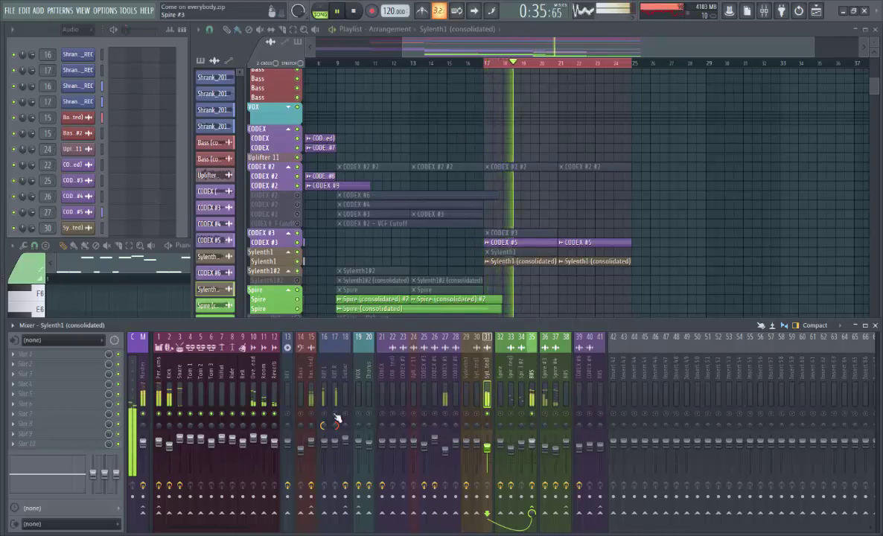
Mute the drum mixer tracks from the overheads down to the snare during playback, keeping the kick audible
left_click(254, 415)
left_click(243, 415)
left_click(233, 415)
left_click(222, 415)
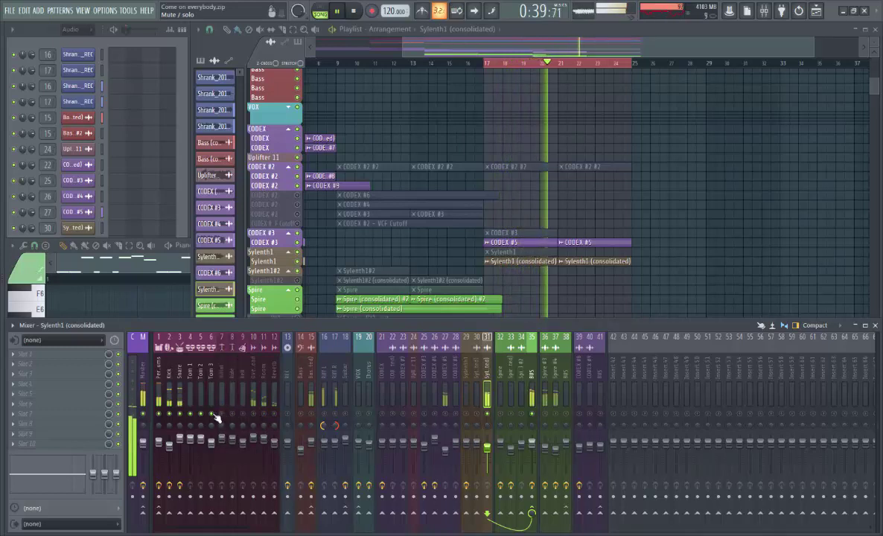
left_click(212, 414)
left_click(201, 414)
left_click(190, 414)
left_click(180, 414)
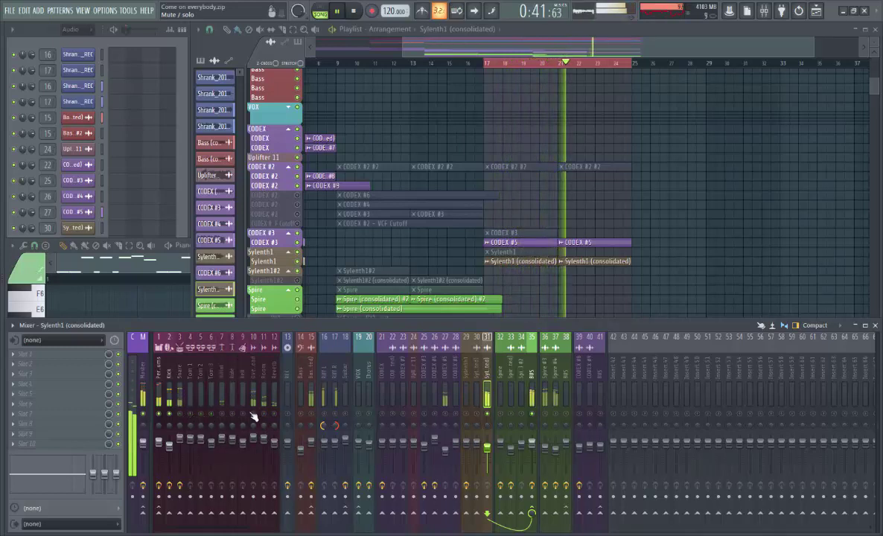
Switch playback to the CODEX #5 mixer track, unmuted in place of Sylenth1 (consolidated)
scroll(588, 283, "down", 3)
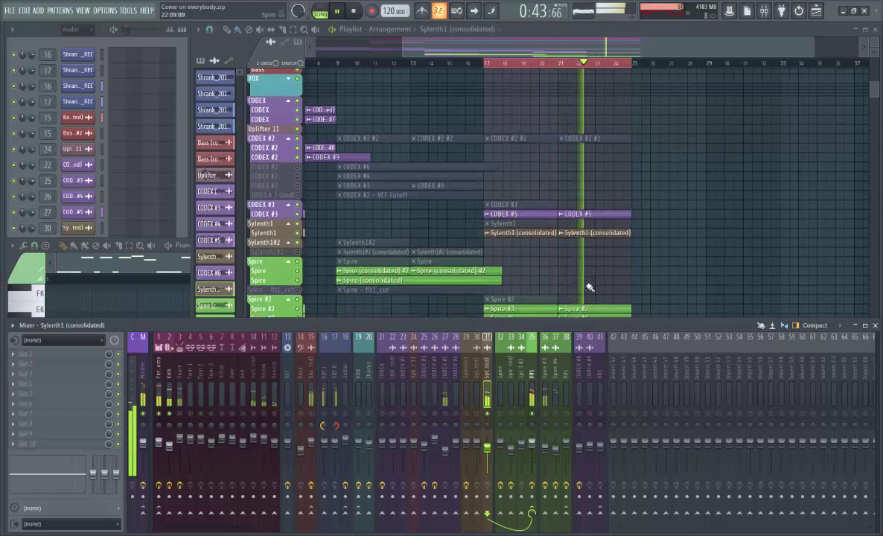
scroll(585, 283, "down", 5)
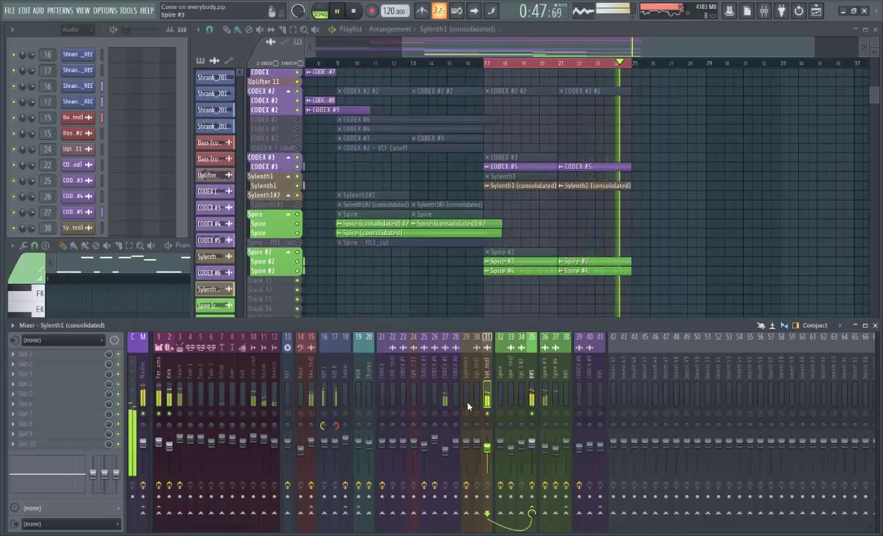
left_click(448, 421)
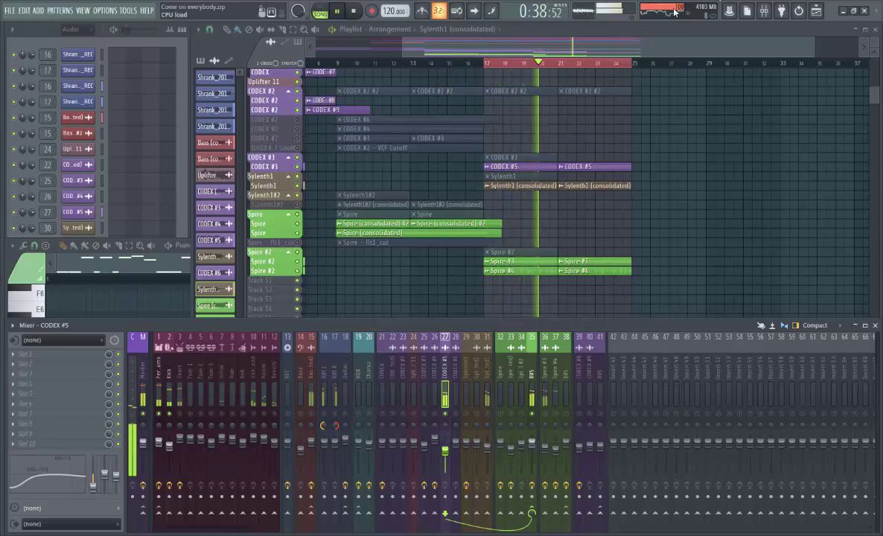
Run the Switch smart disable for all plugins macro
left_click(128, 10)
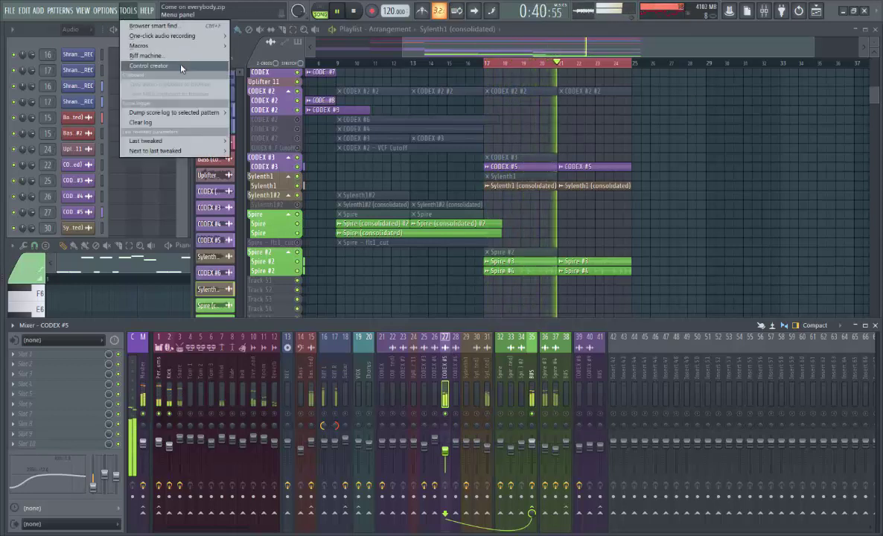
mouse_move(216, 46)
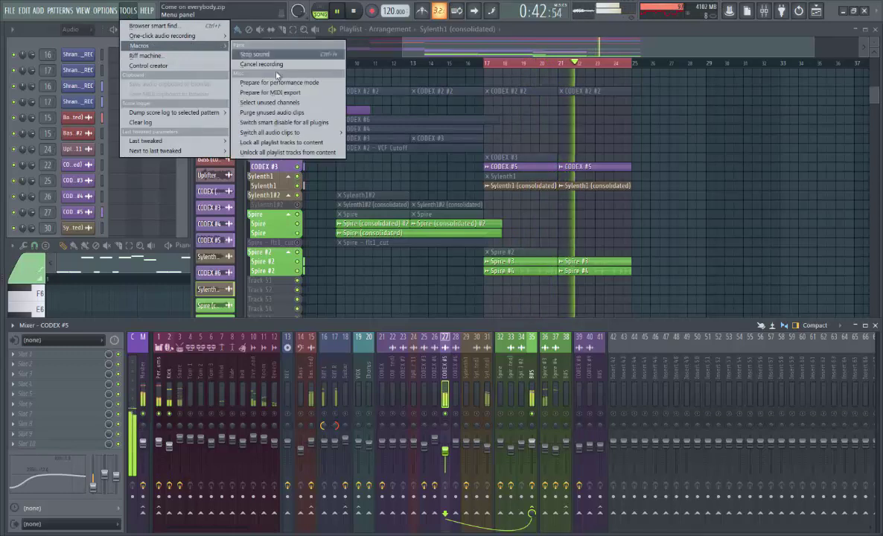
left_click(305, 123)
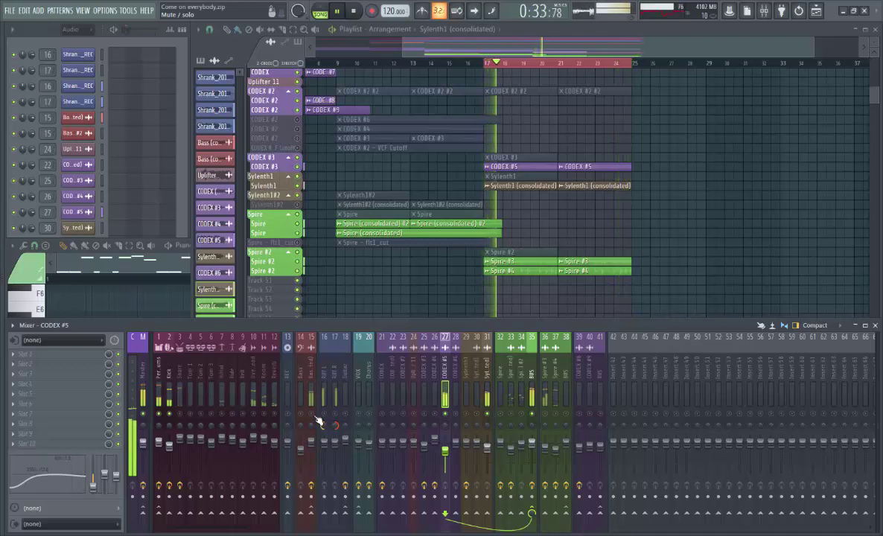
Replay the section from bar 17 with the kick, bass, riff and guitar tracks unmuted, then stop it
key("space")
key("space")
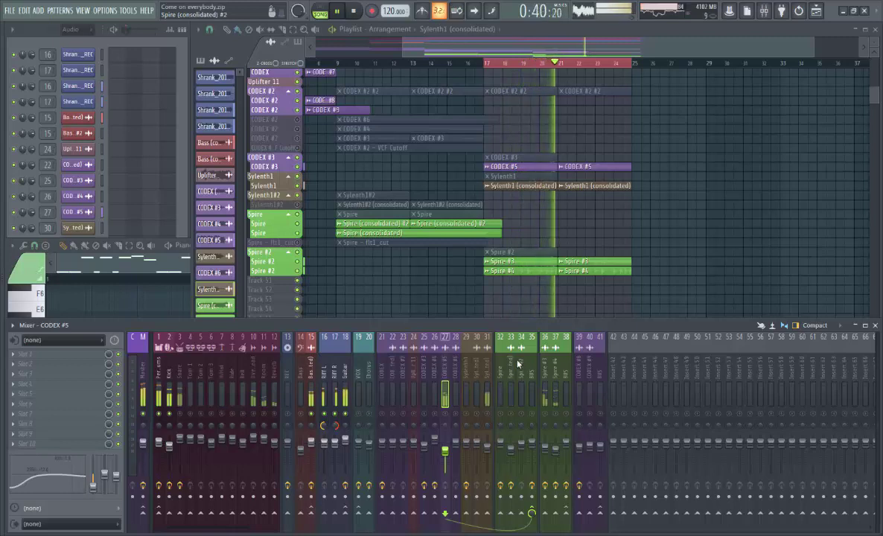
key("space")
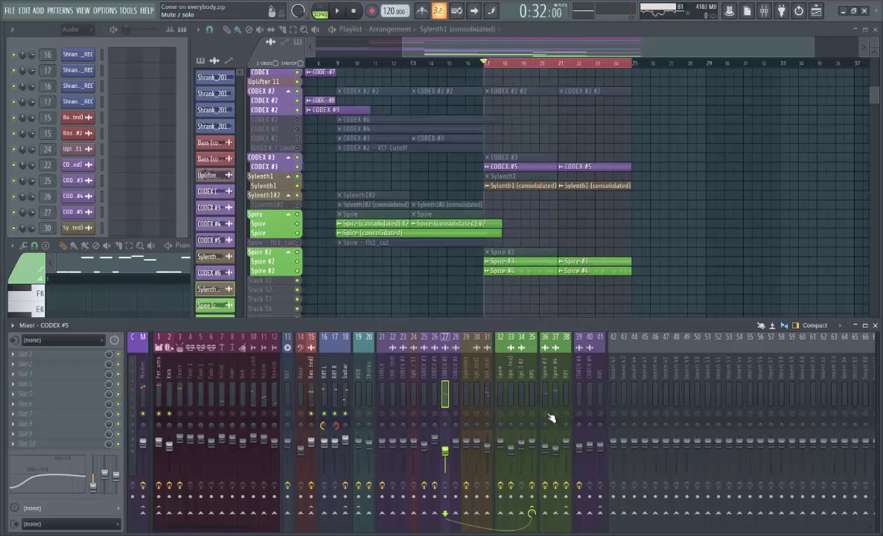
Audition the Spire #3 and Spire #4 clips at bar 17 and close their clip settings
double_click(513, 262)
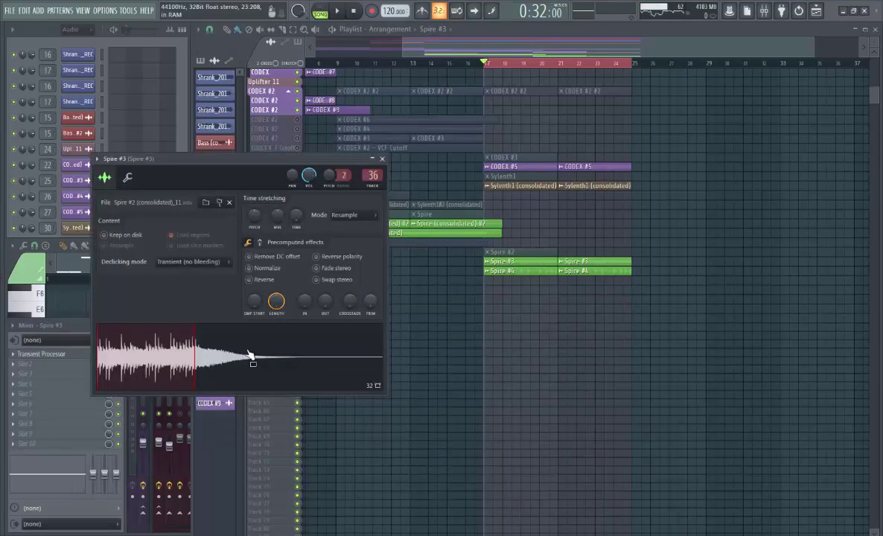
left_click(383, 159)
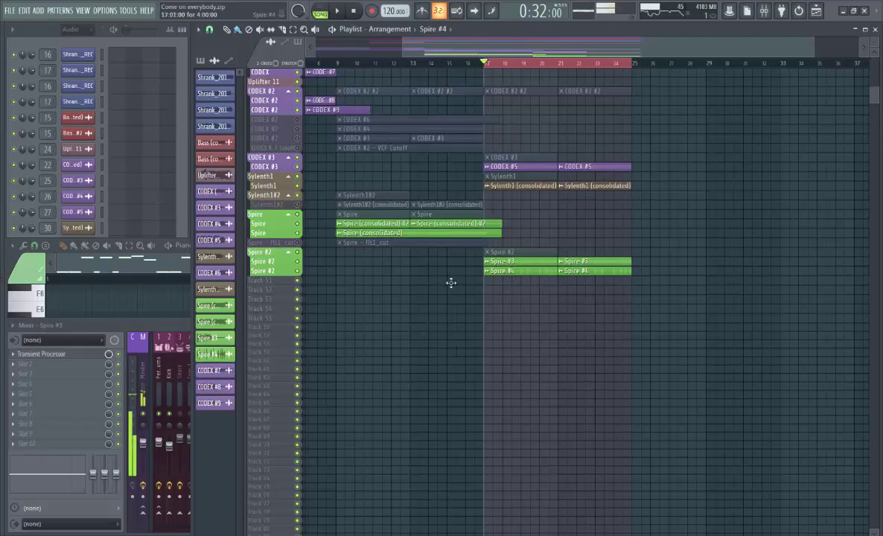
double_click(495, 271)
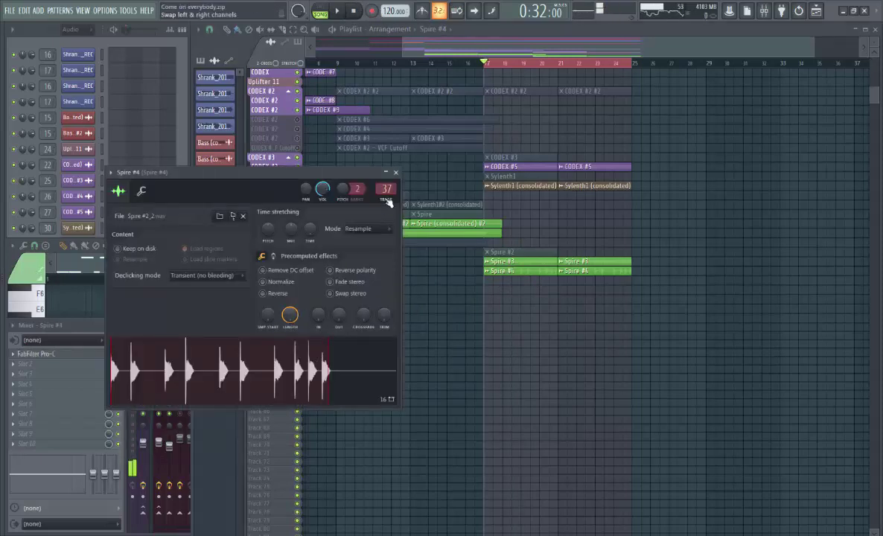
left_click(397, 174)
Unmute the Spire #3, Spire #4 and BUS mixer tracks and play from bar 17 with the bass and kick
left_click(187, 327)
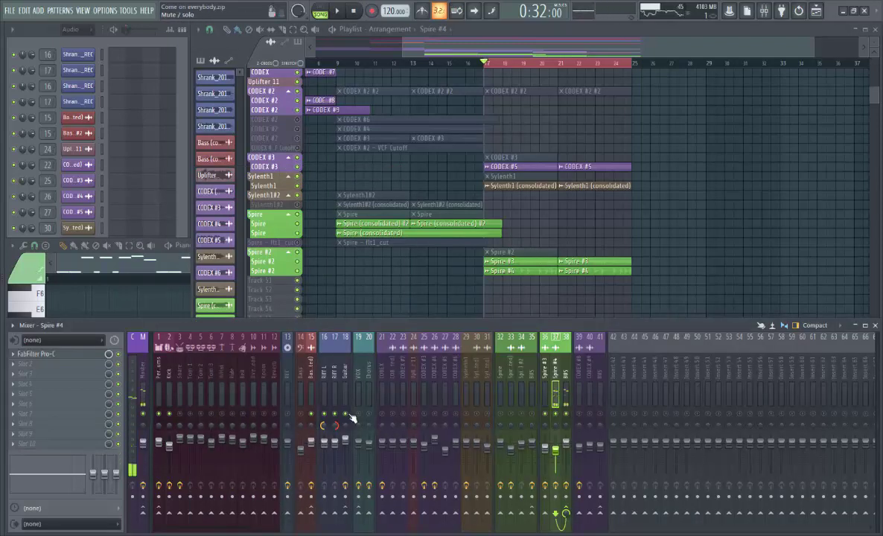
key("space")
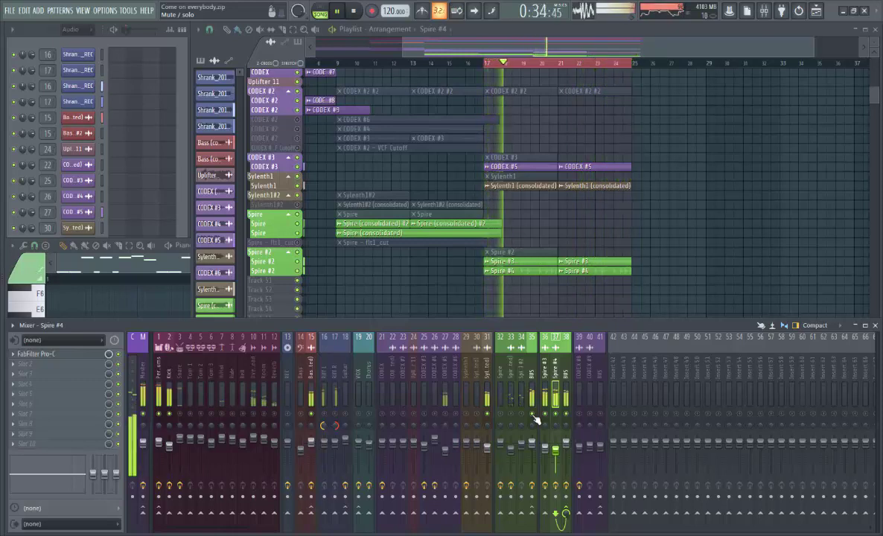
key("space")
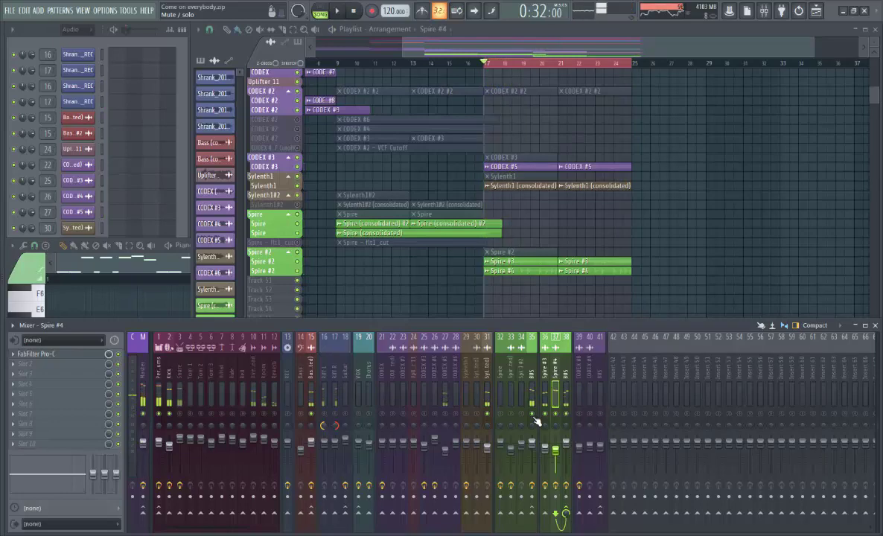
Play from bar 17 with only the RIFF L, RIFF R and Guitar tracks unmuted, and select the Guitar mixer track
left_click_drag(453, 282, 572, 452)
left_click_drag(513, 242, 485, 321)
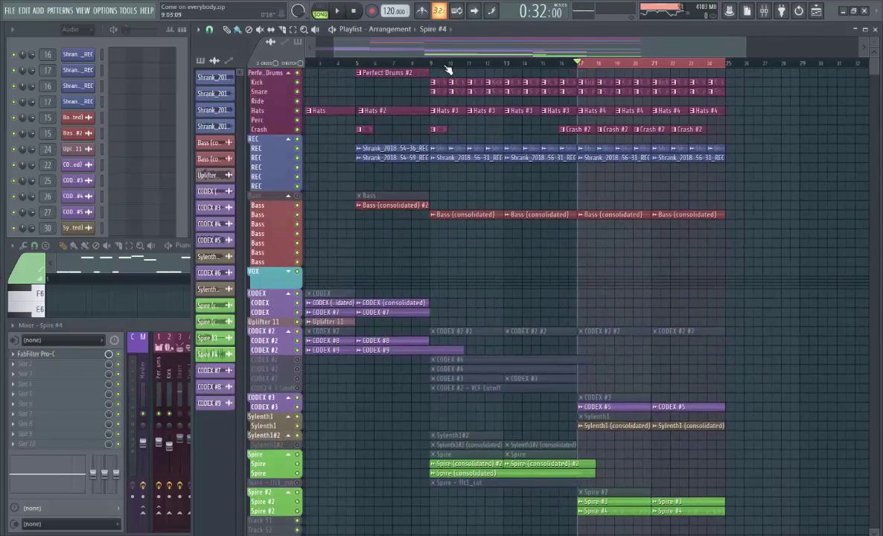
left_click(768, 12)
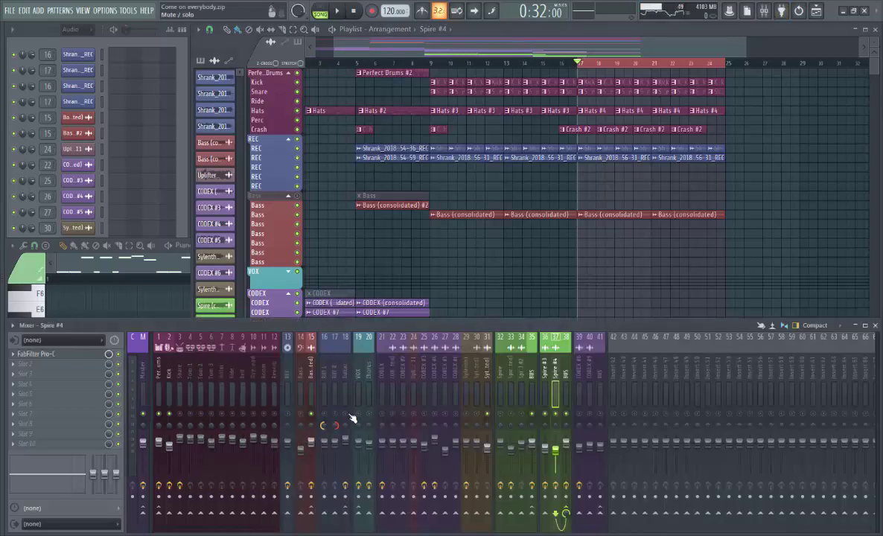
key("space")
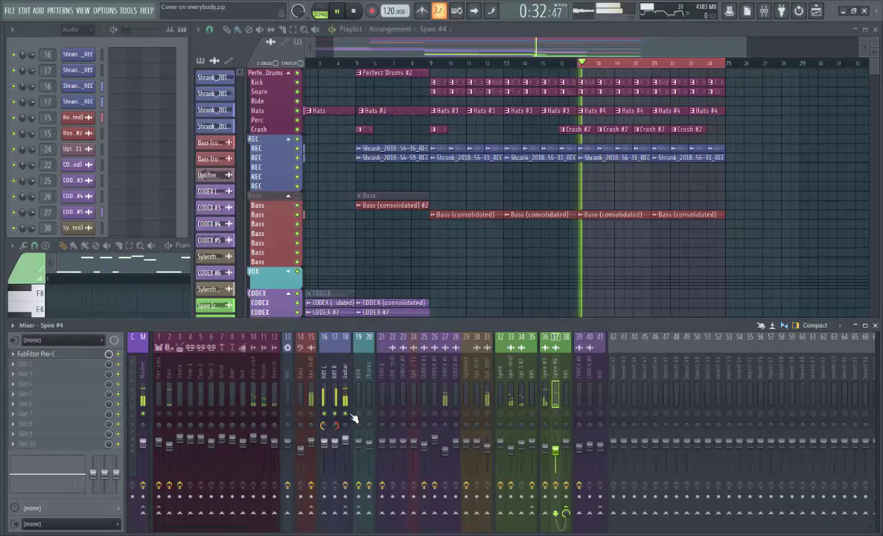
left_click(350, 417)
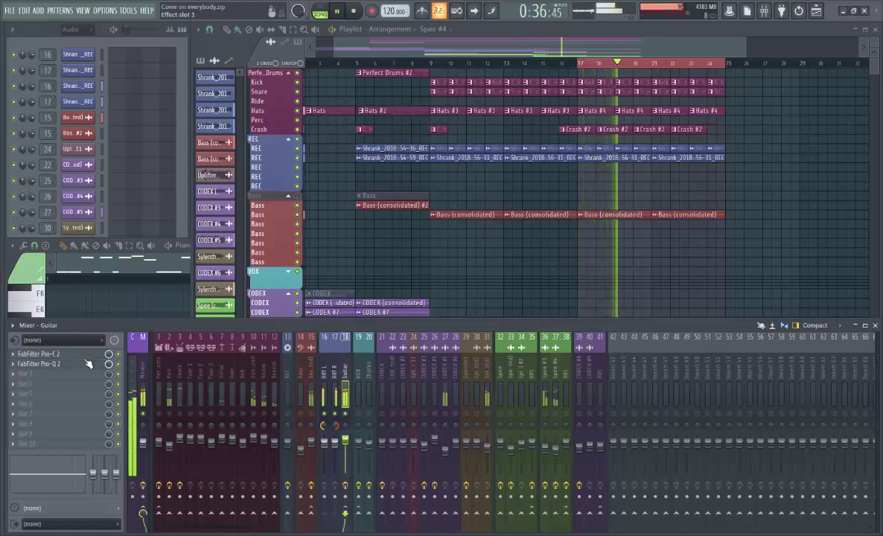
Run the macro that switches on smart disable for all plugins
left_click(128, 10)
mouse_move(149, 46)
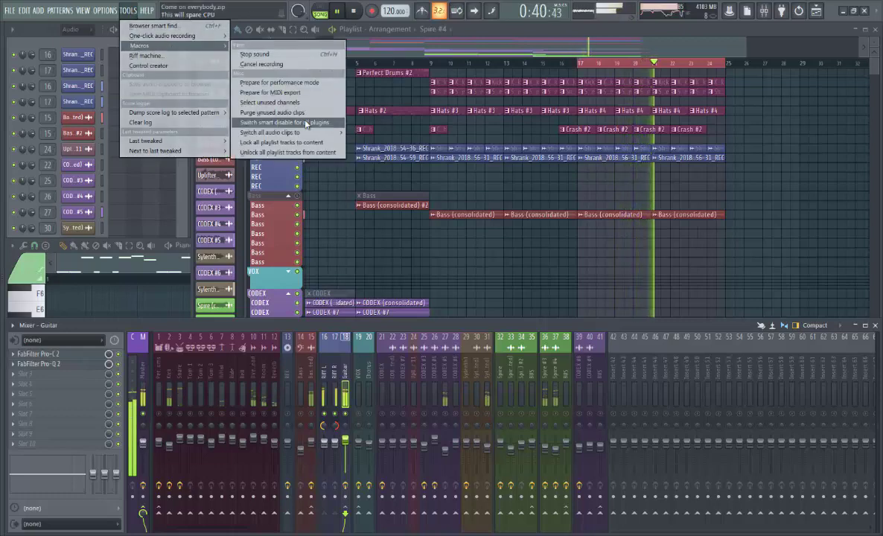
left_click(282, 111)
Inspect the Guitar track's FabFilter Pro-C 2 compressor and FabFilter Pro-Q 2 equalizer during playback, closing each plugin window
left_click(81, 358)
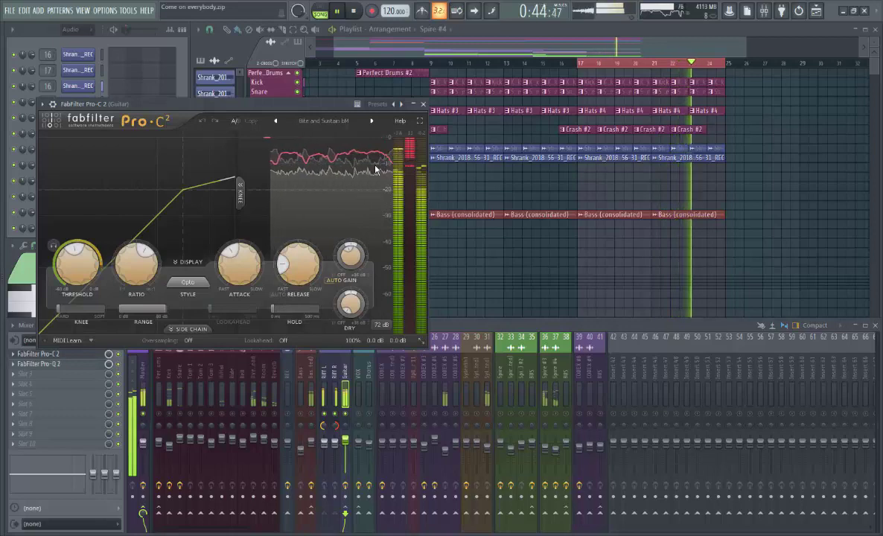
left_click(423, 104)
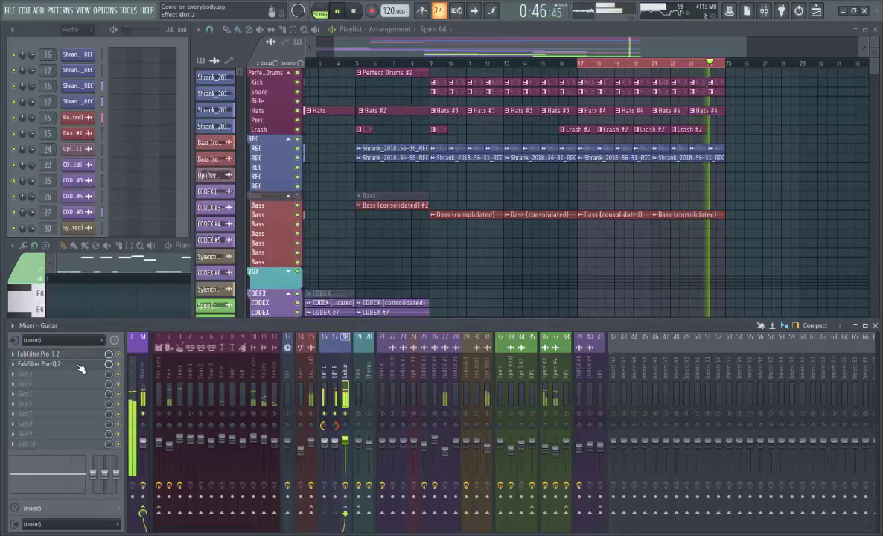
left_click(82, 364)
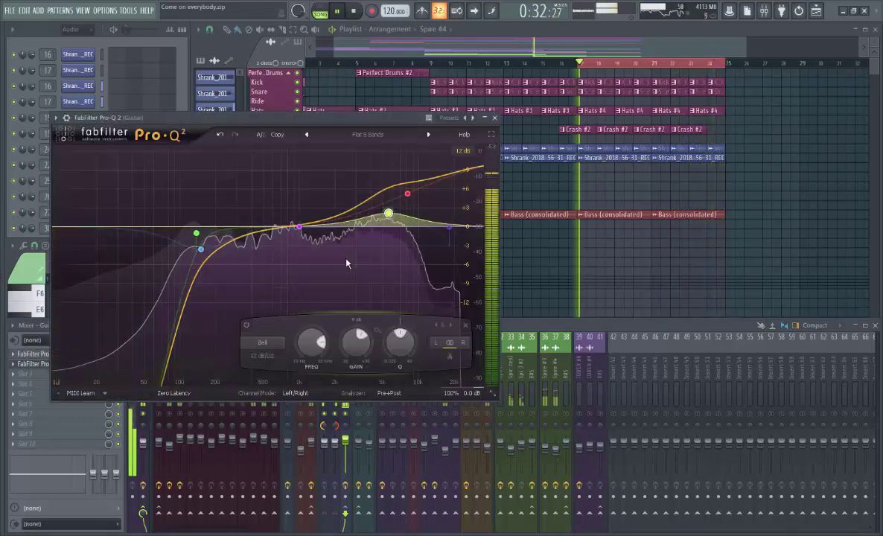
left_click(495, 119)
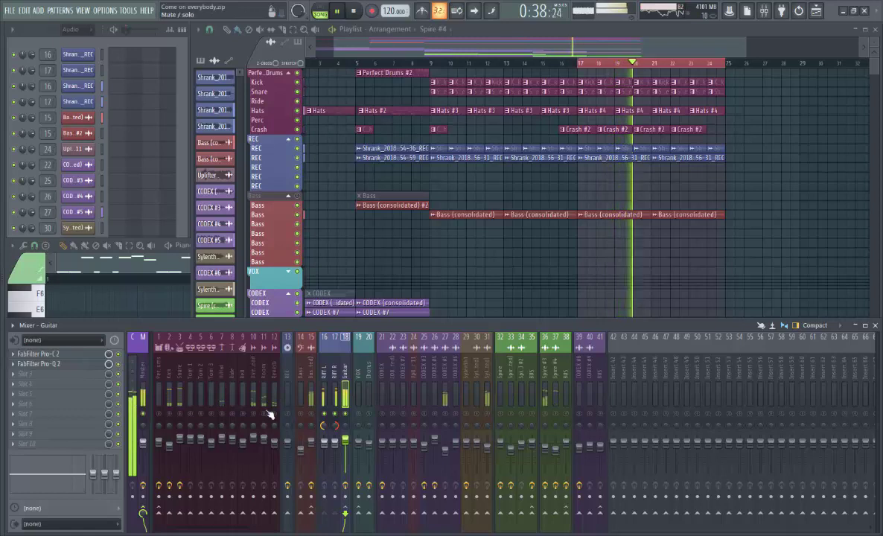
mouse_move(247, 325)
left_mouse_down()
mouse_move(269, 326)
mouse_move(246, 326)
left_mouse_up()
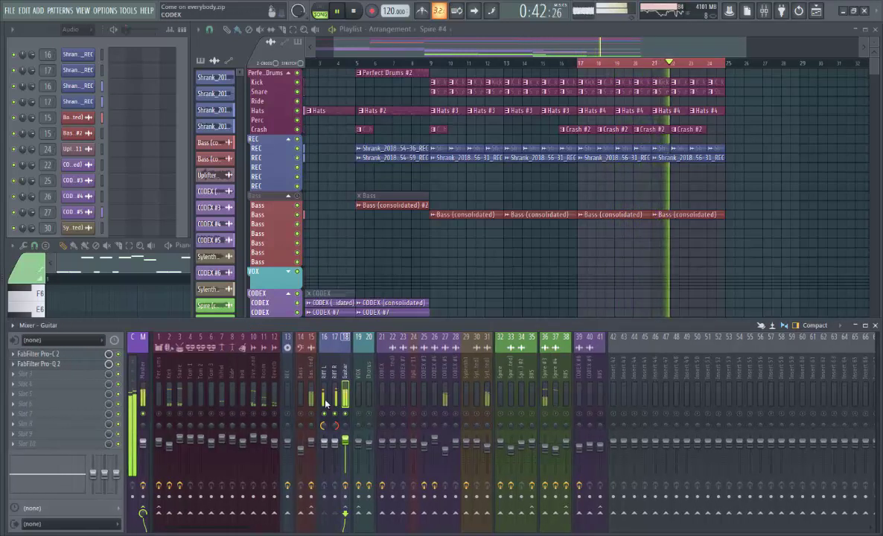
Select the Perfect Drums mixer track and inspect its Scheps Omni Channel effect, then close the plugin window
left_click(160, 388)
left_click(73, 364)
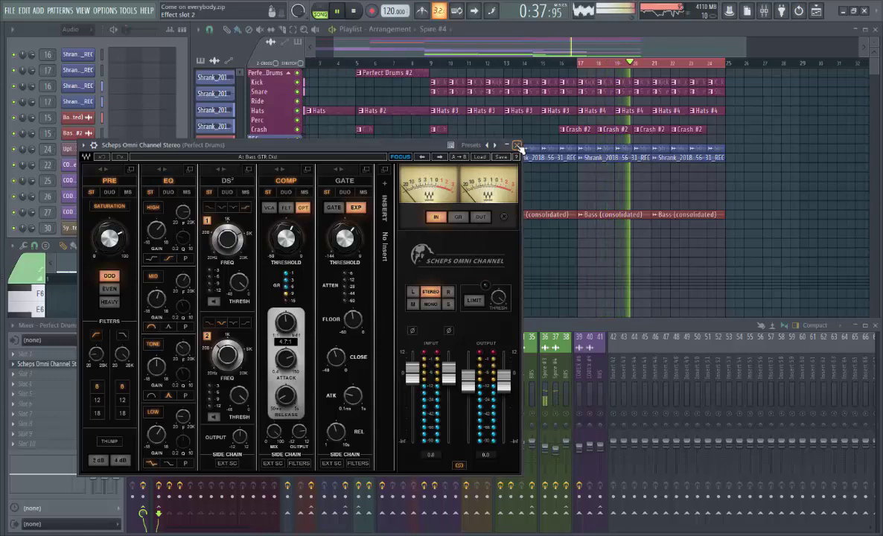
left_click(516, 144)
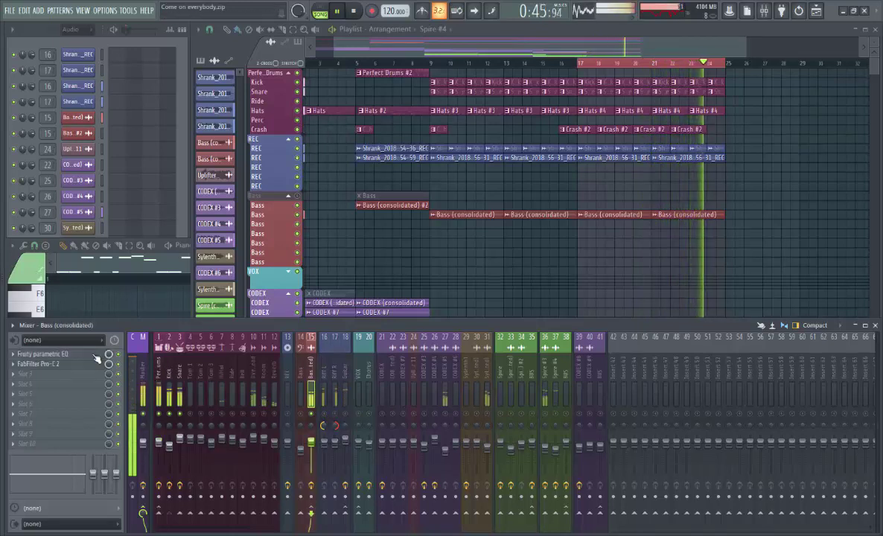
Inspect the Bass (consolidated) track's Fruity parametric EQ and side-chained FabFilter Pro-C 2, closing each plugin window
left_click(95, 355)
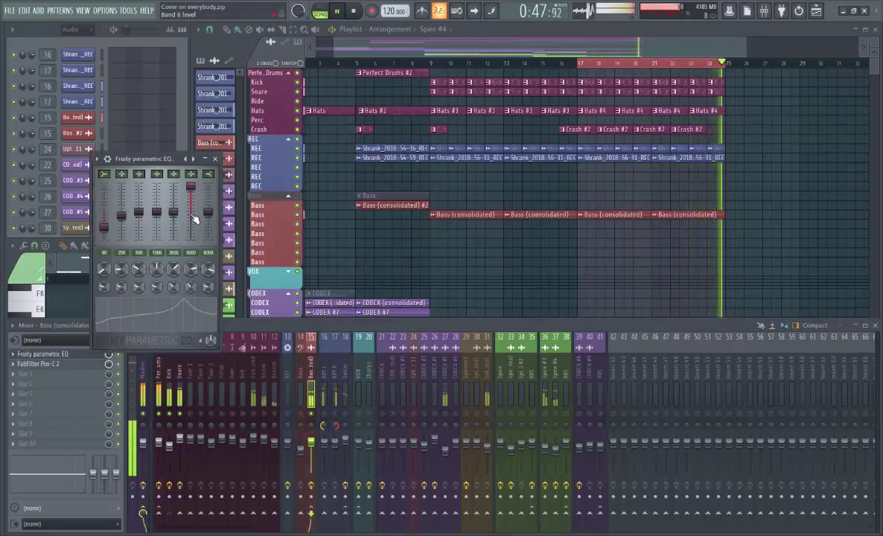
left_click(215, 160)
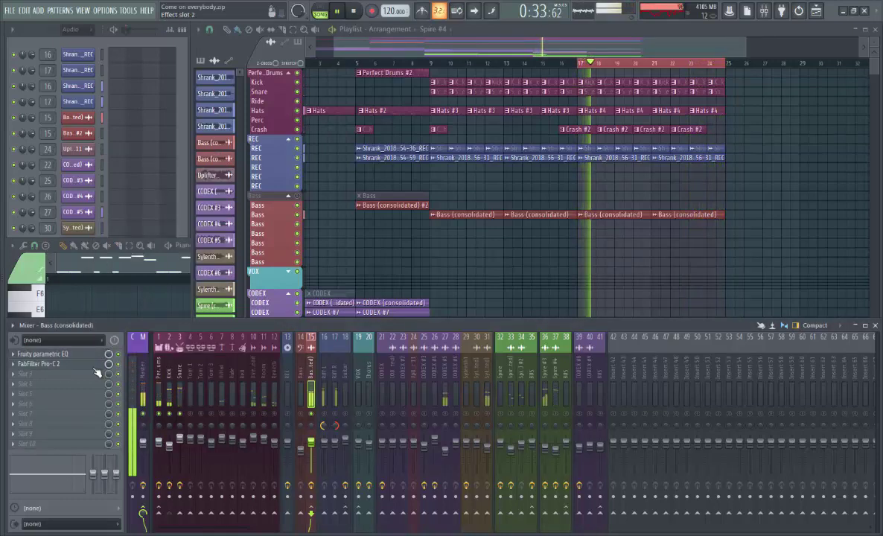
left_click(96, 365)
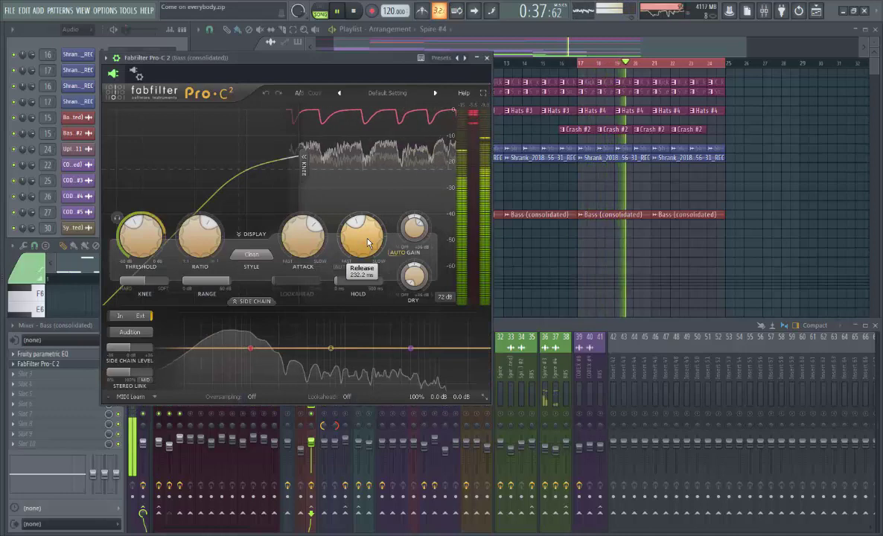
left_click(487, 58)
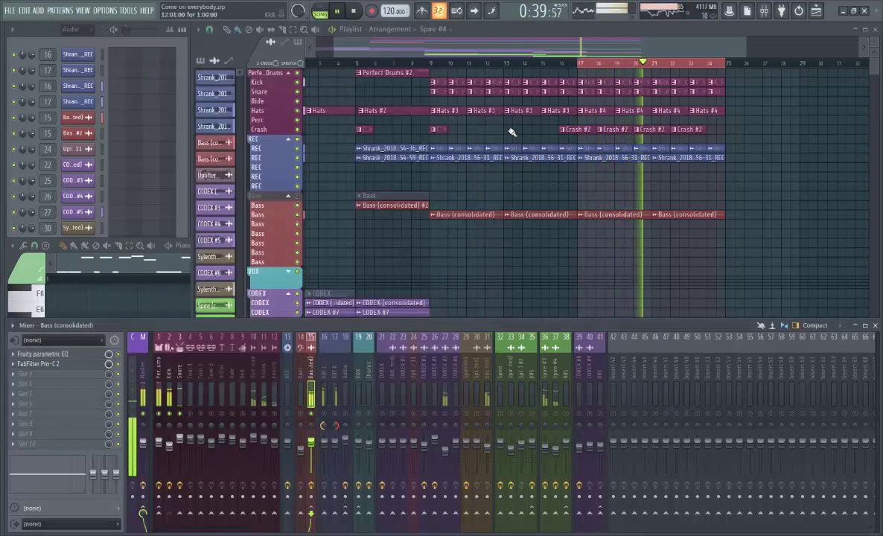
Select the Hats #4 pattern, play it in pattern mode and view its Perfect Drums notes in the piano roll, then close the piano roll
left_click(601, 110)
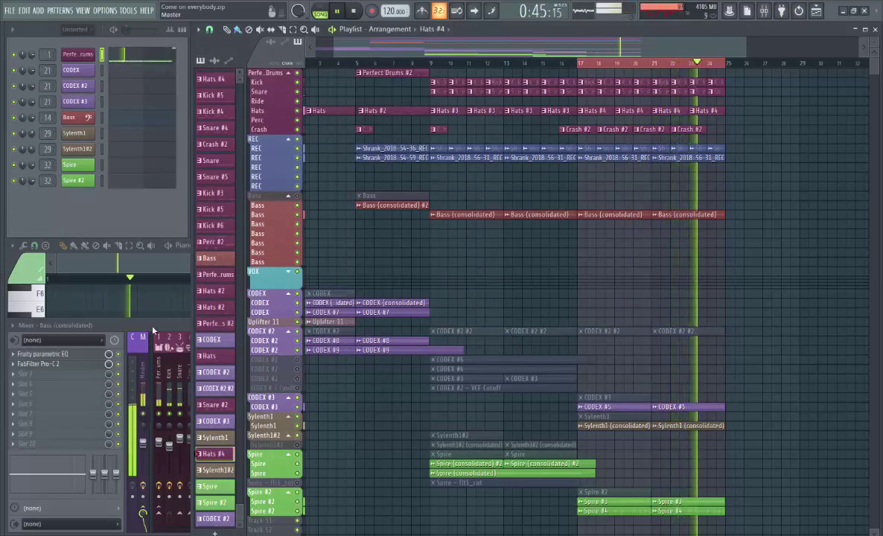
left_click(154, 327)
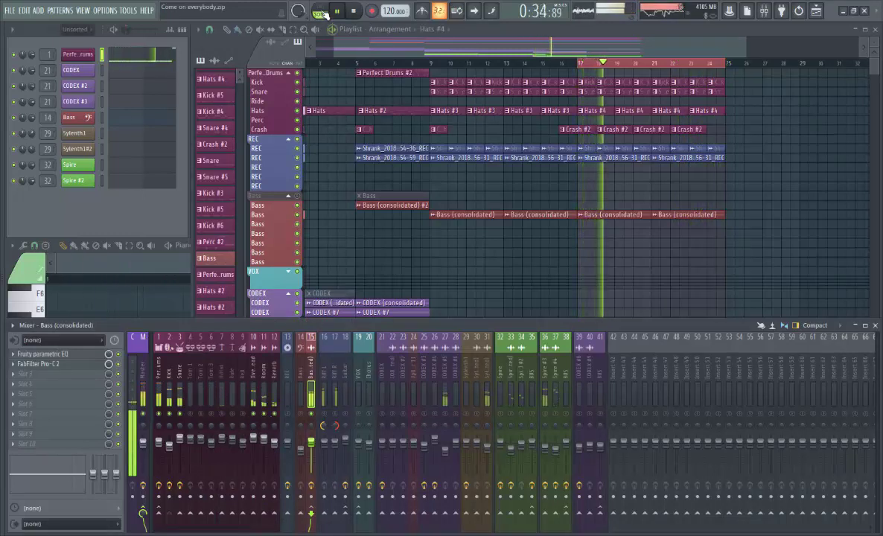
left_click(320, 13)
left_click(164, 58)
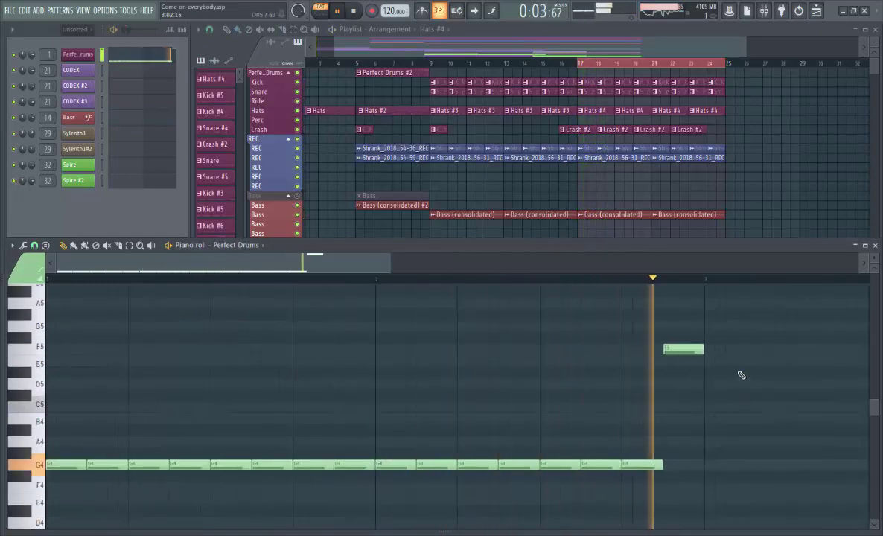
left_click(876, 245)
scroll(633, 284, "down", 5)
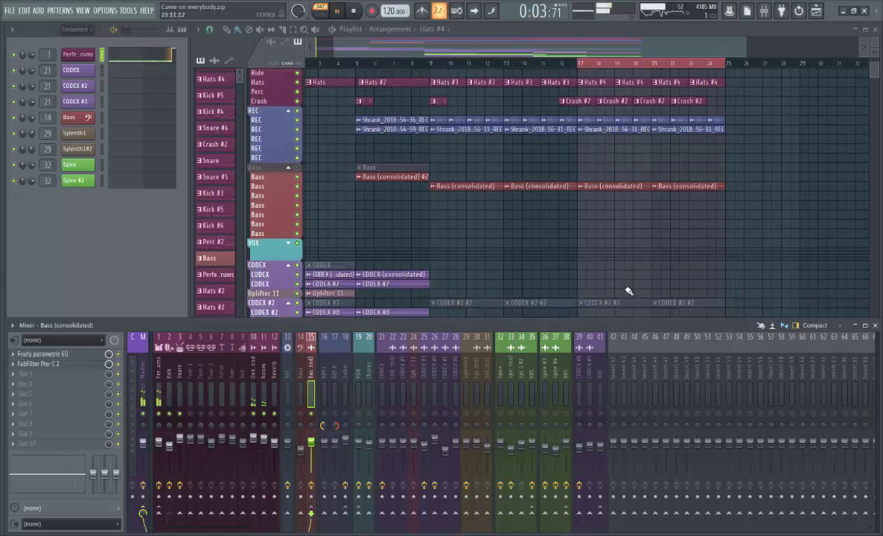